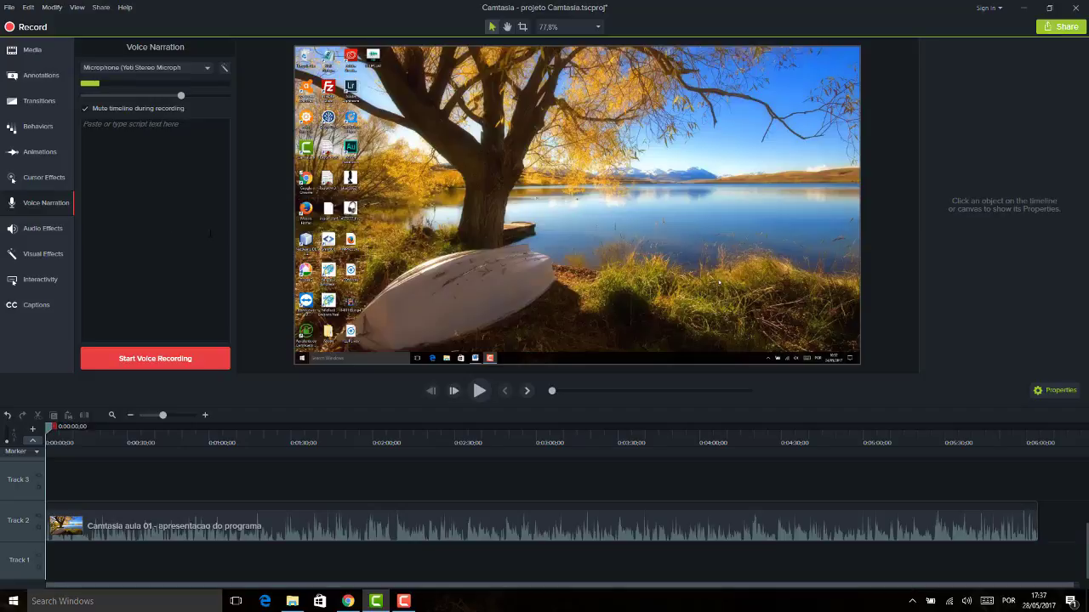
Delete the Camtasia aula 01 video clip from Track 2 of the timeline.
left_click(304, 534)
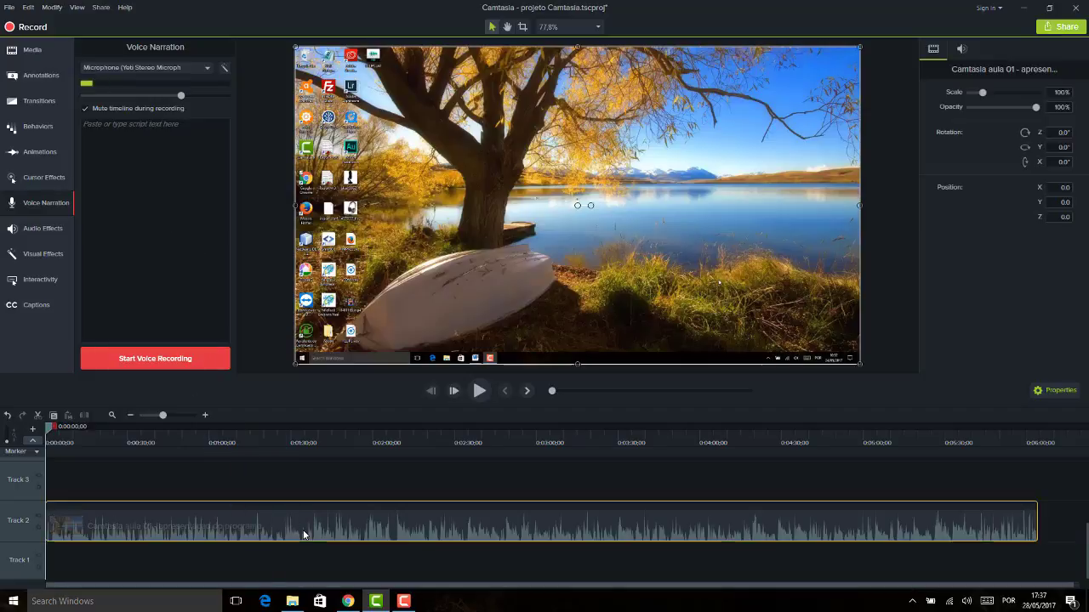
key("Delete")
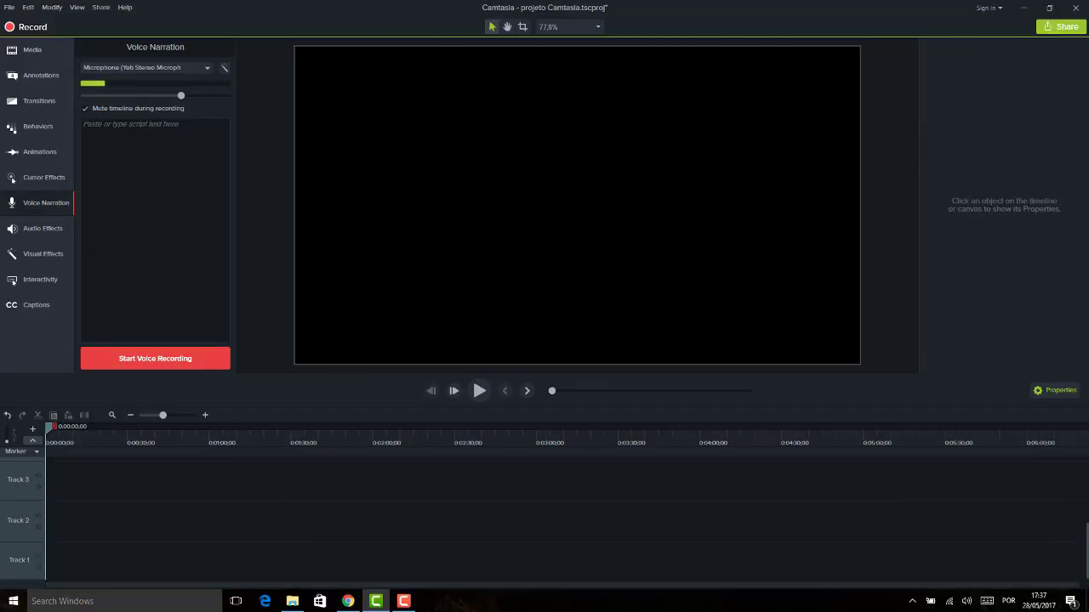
Record a voice narration of about 10 seconds with the Yeti Stereo Microphone as the input device.
left_click(47, 227)
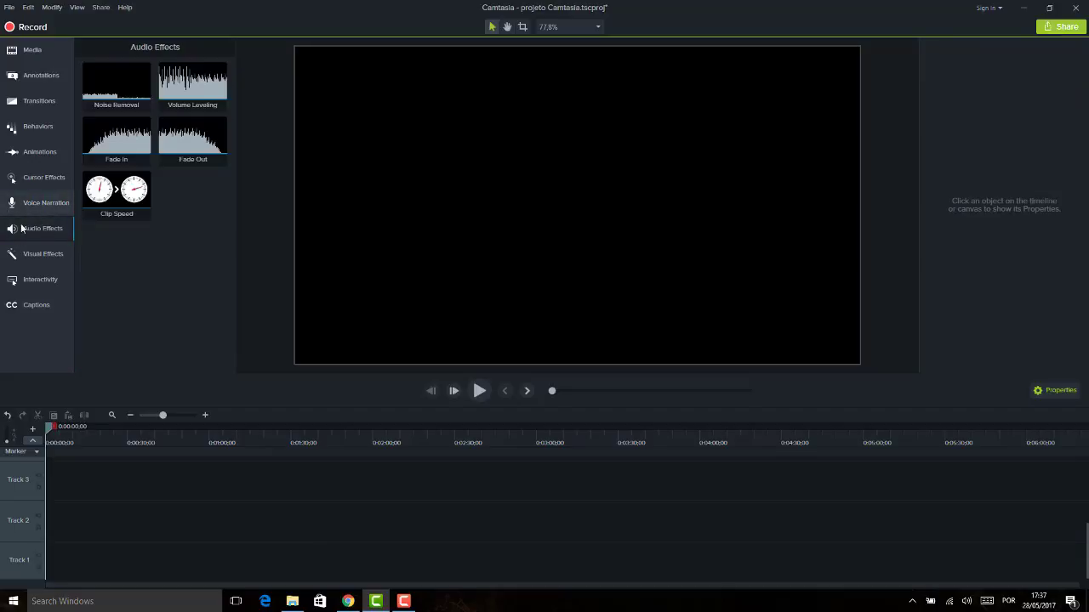
left_click(44, 202)
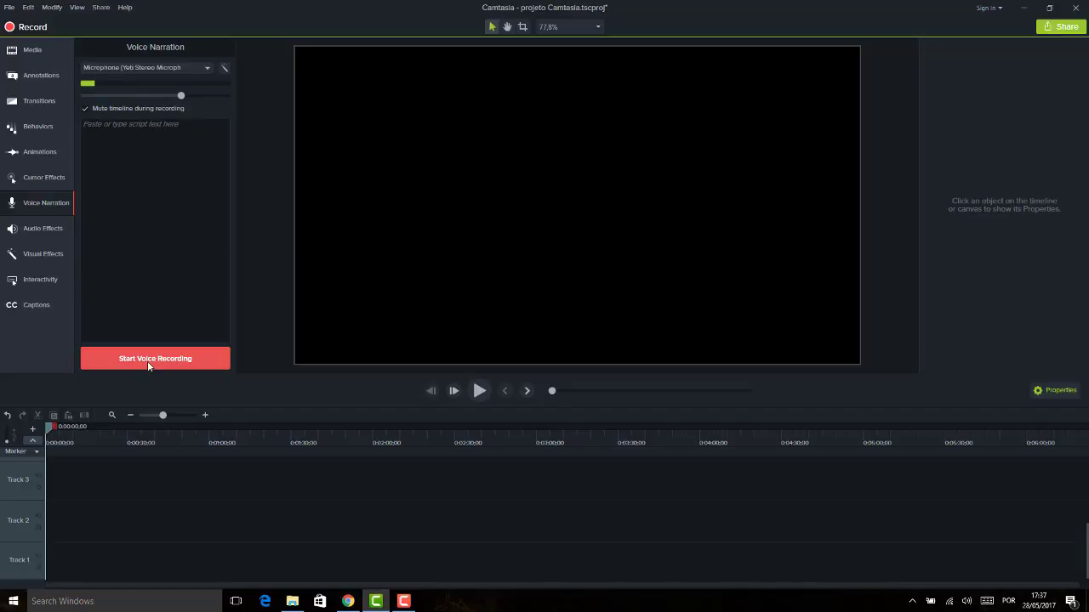
left_click(207, 68)
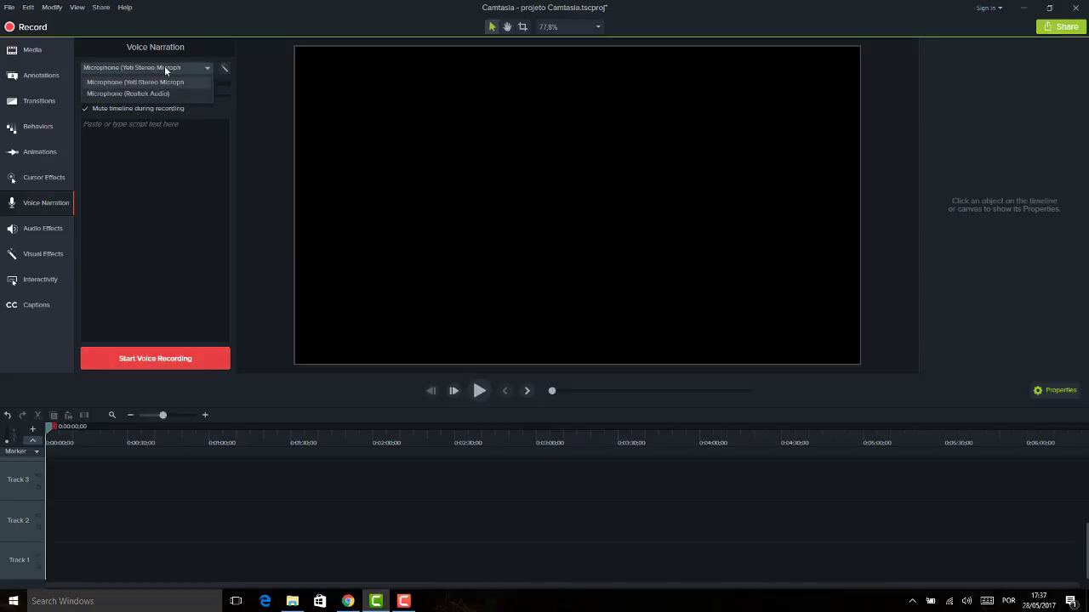
left_click(205, 71)
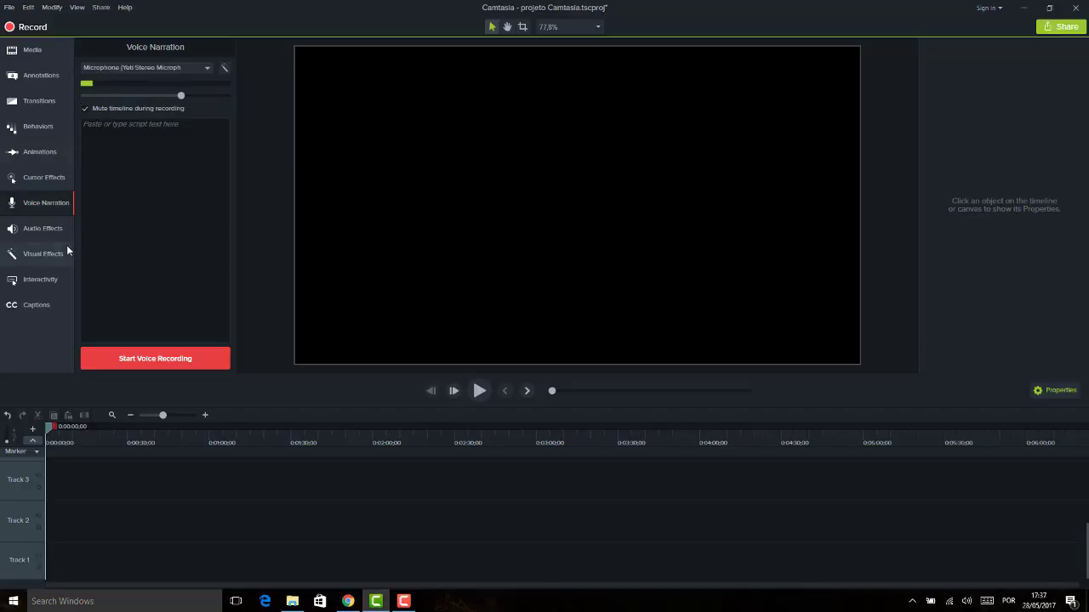
left_click(159, 358)
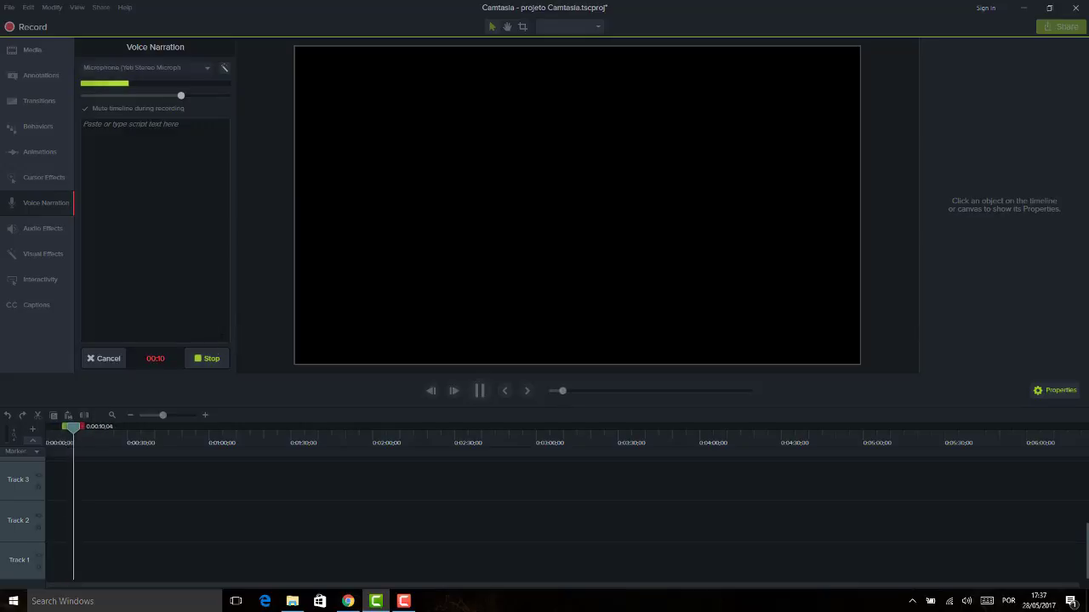
left_click(211, 358)
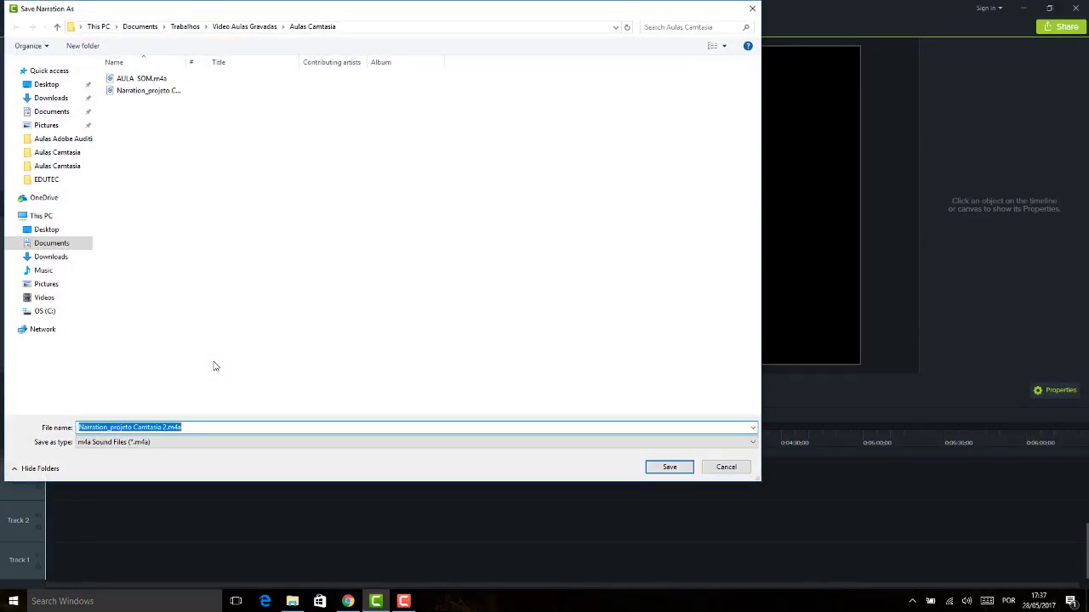
Try to save the narration over the existing AULA_SOM.m4a file.
left_click(149, 78)
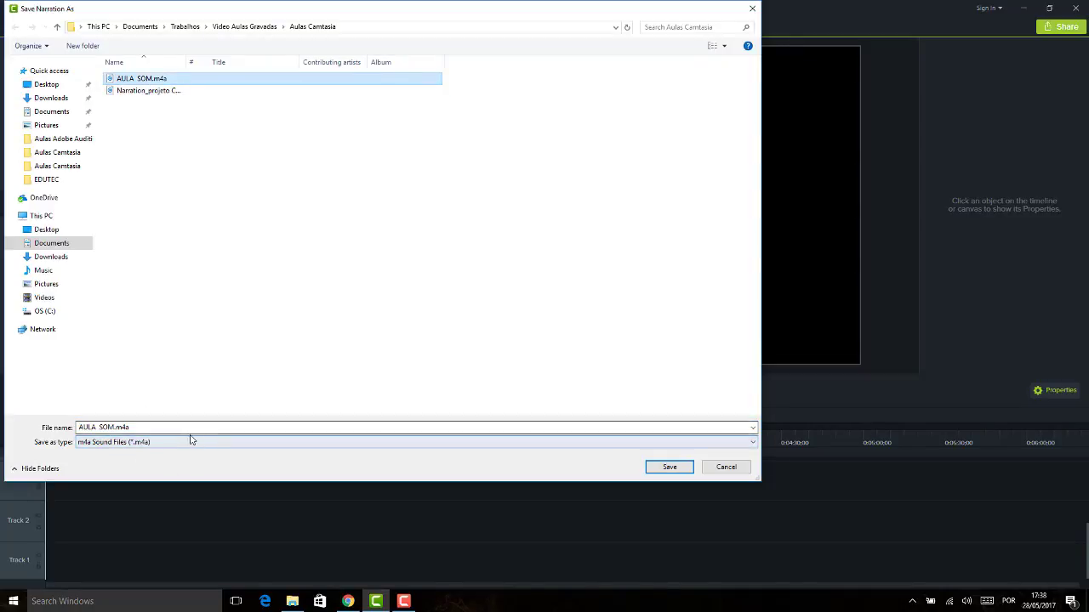
left_click(671, 468)
left_click(572, 302)
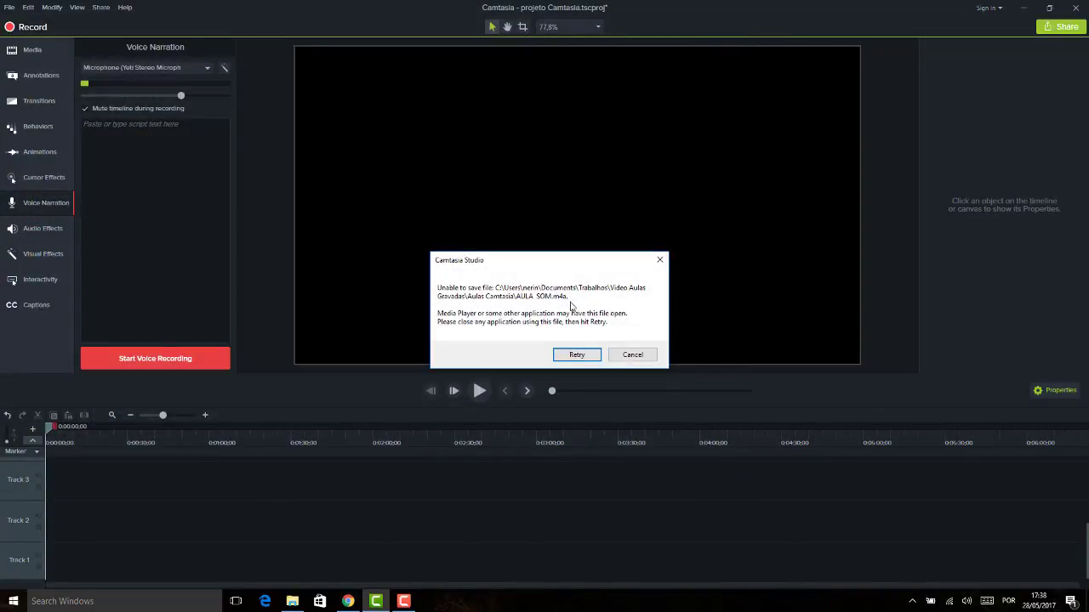
left_click(575, 356)
left_click(575, 355)
left_click(575, 355)
left_click(633, 357)
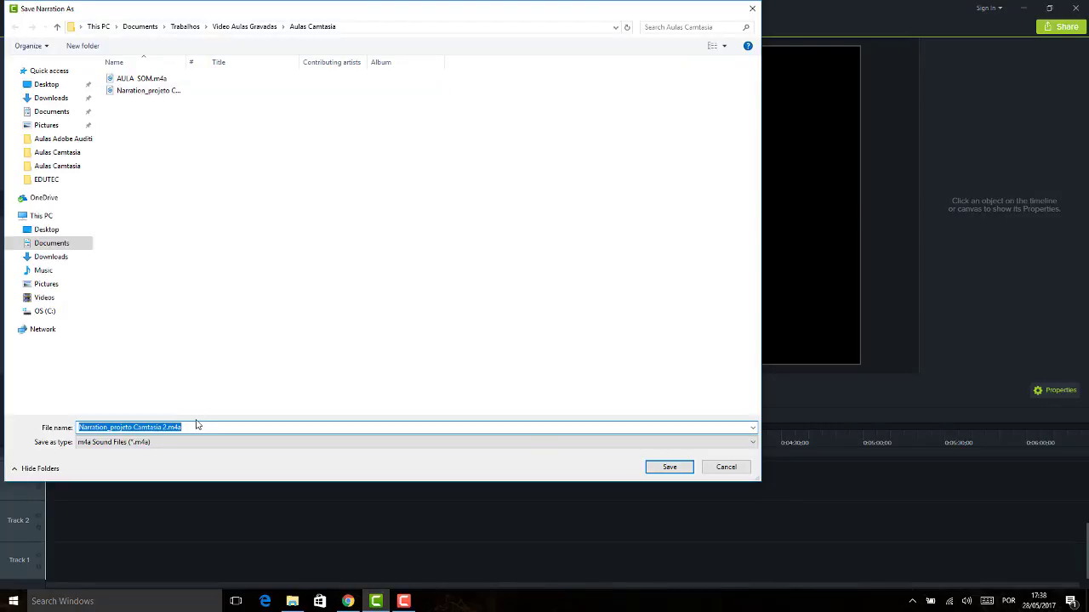
Save the narration as Narration_projeto Camtasia 2.m4a and play it from the start of the timeline.
left_click(668, 467)
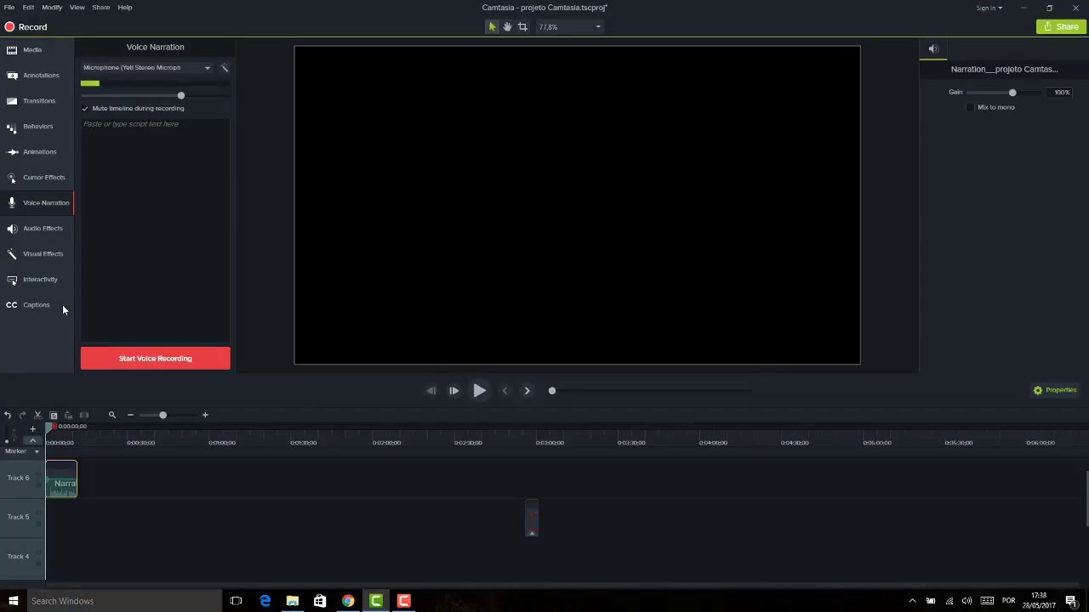
left_click(54, 430)
left_click_drag(61, 431, 32, 432)
key("space")
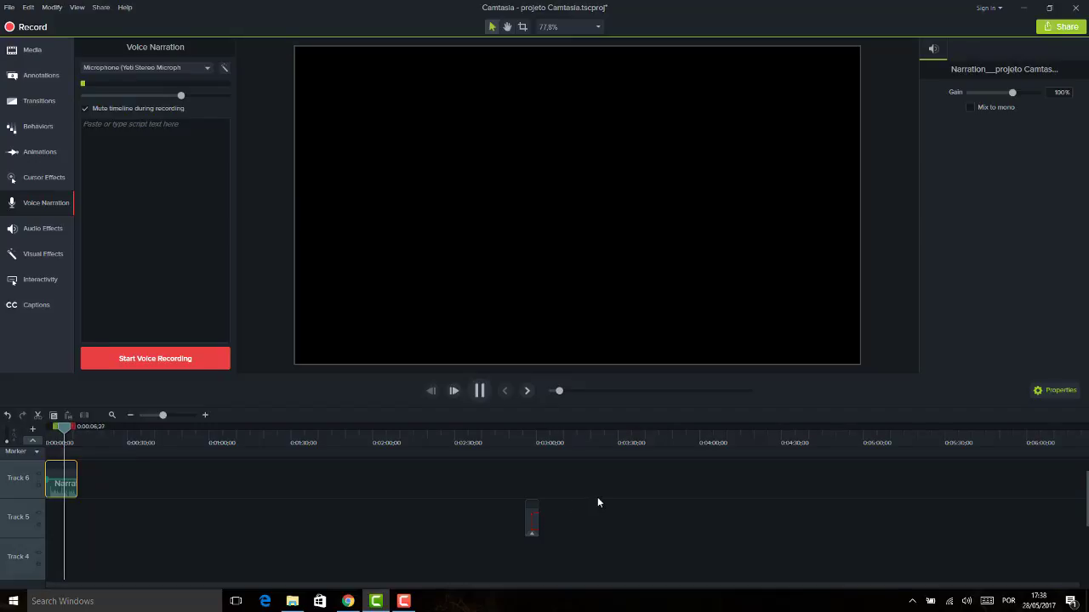
Delete the stray short clip on Track 5 and replay the narration from near the start.
left_click_drag(583, 501, 165, 462)
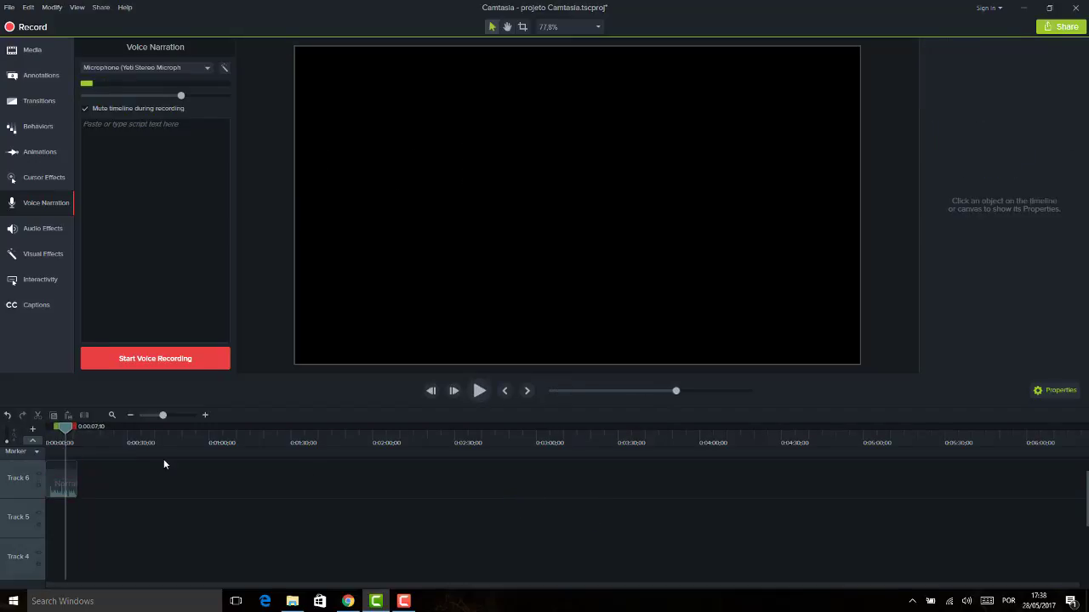
left_click_drag(56, 428, 48, 428)
key("space")
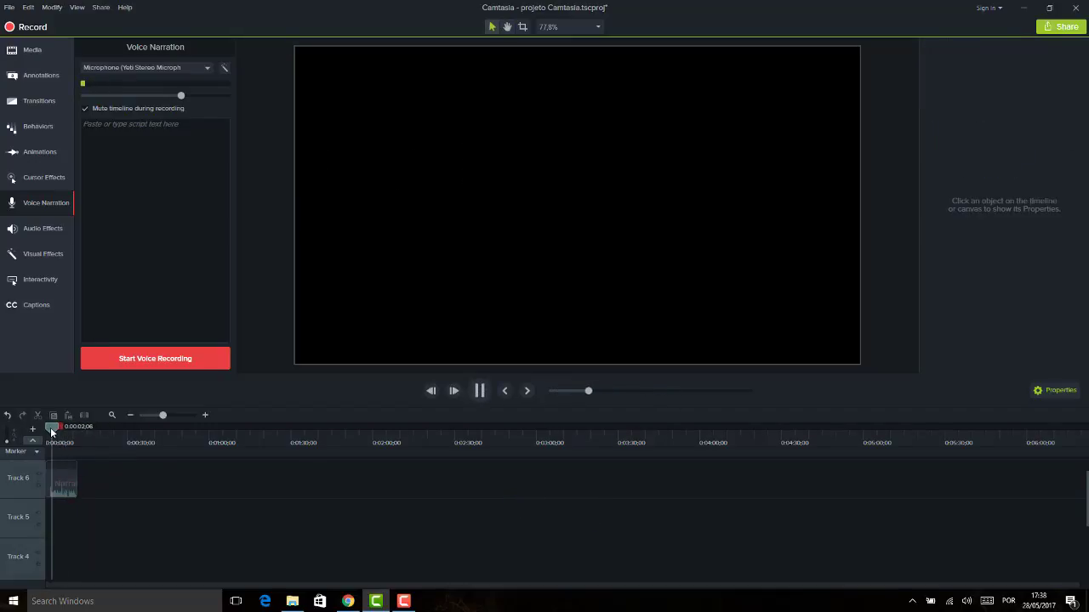
key("space")
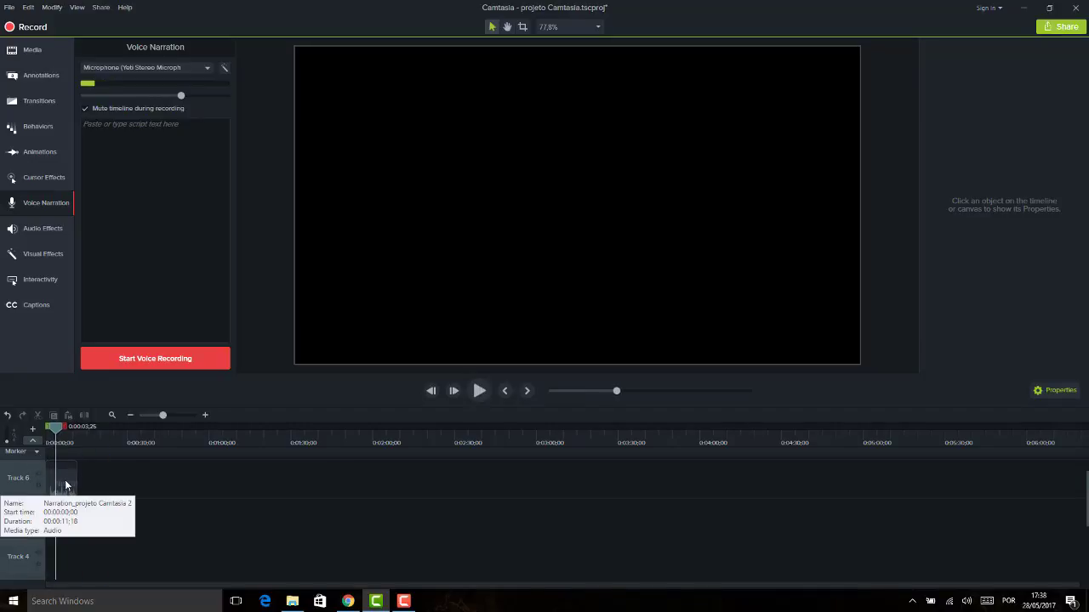
Move the narration clip from Track 6 down to the start of Track 1.
left_click(61, 486)
scroll(62, 511, "down", 2)
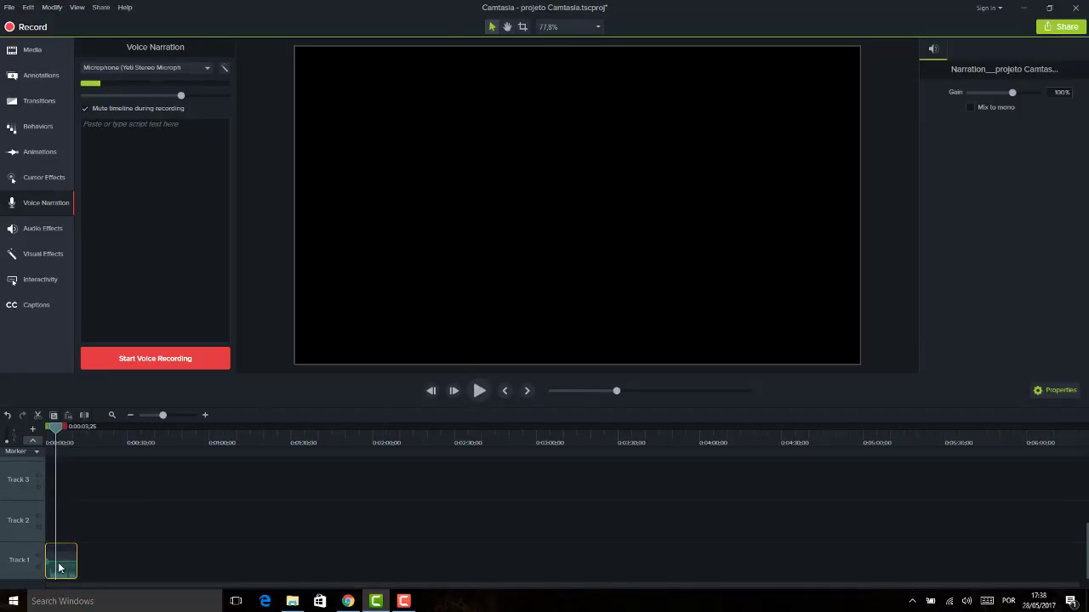
Remove the empty tracks above Track 2, including Track 3, from the timeline.
right_click(20, 513)
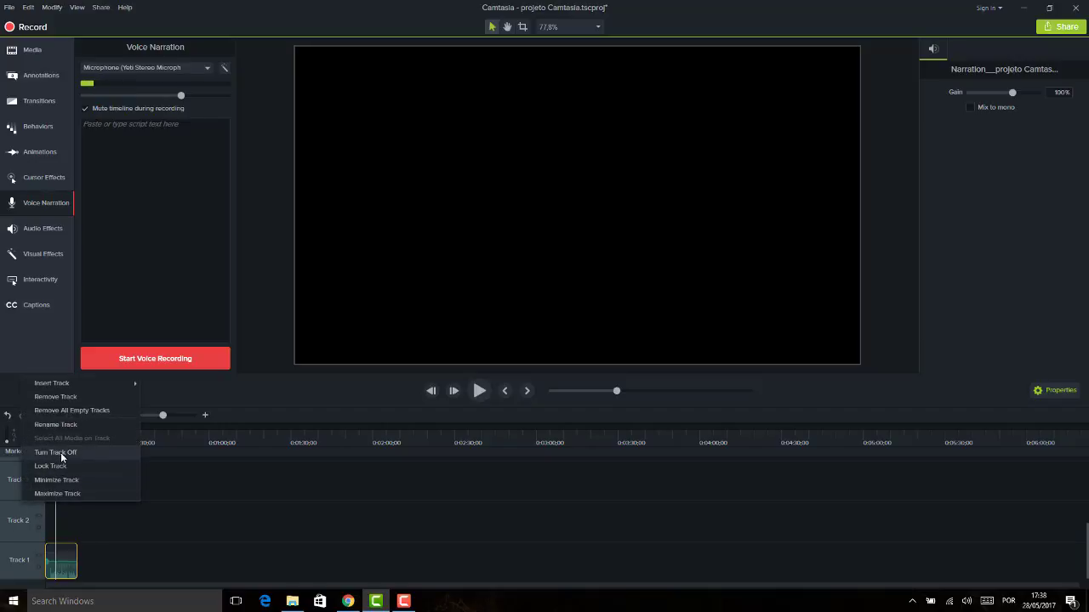
left_click(71, 426)
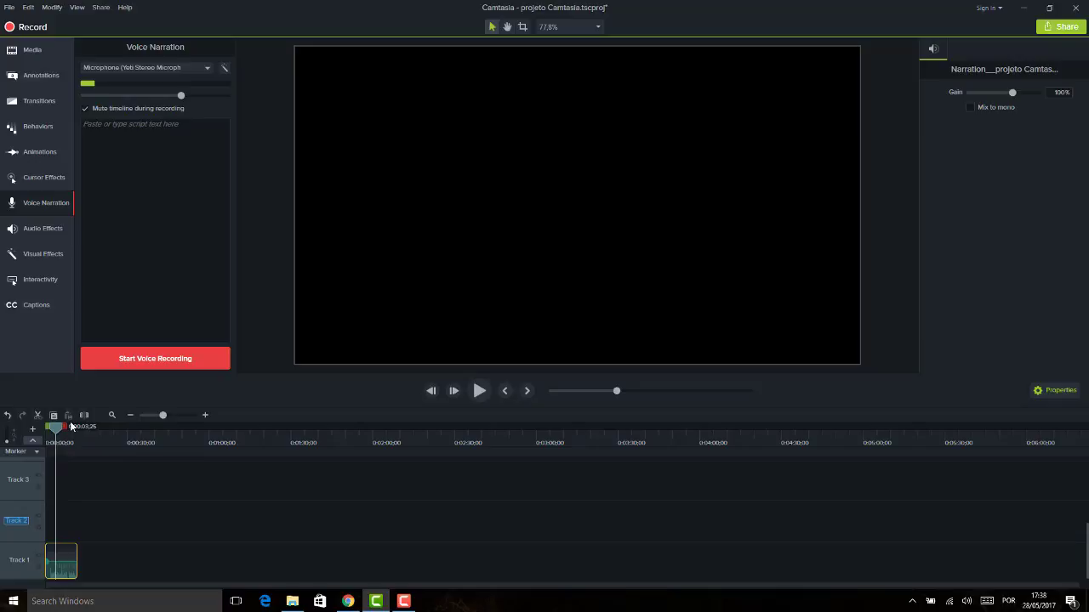
left_click(23, 513)
right_click(22, 512)
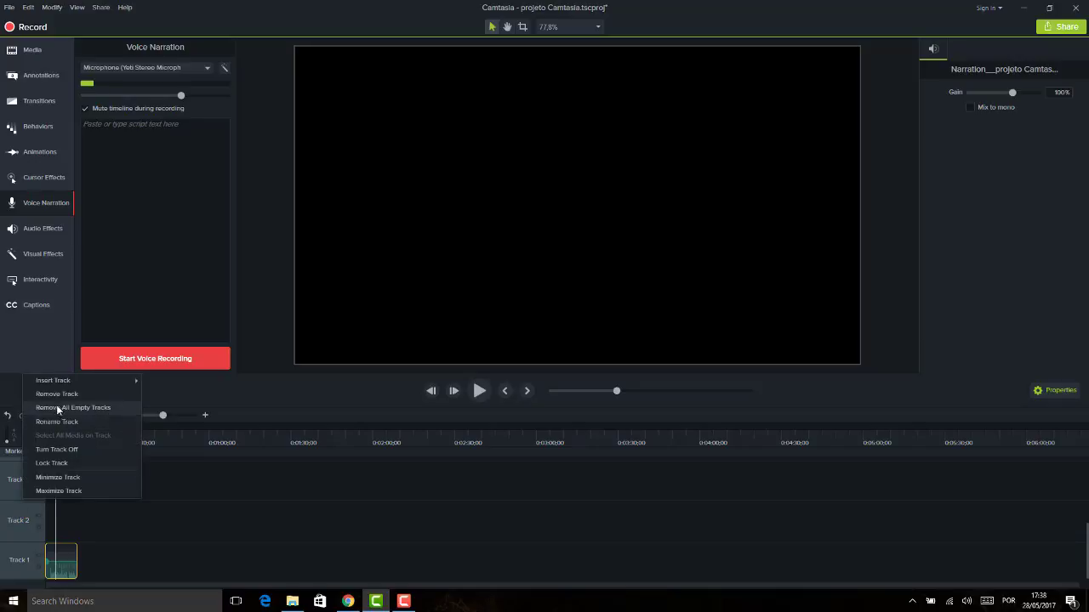
right_click(34, 471)
right_click(24, 491)
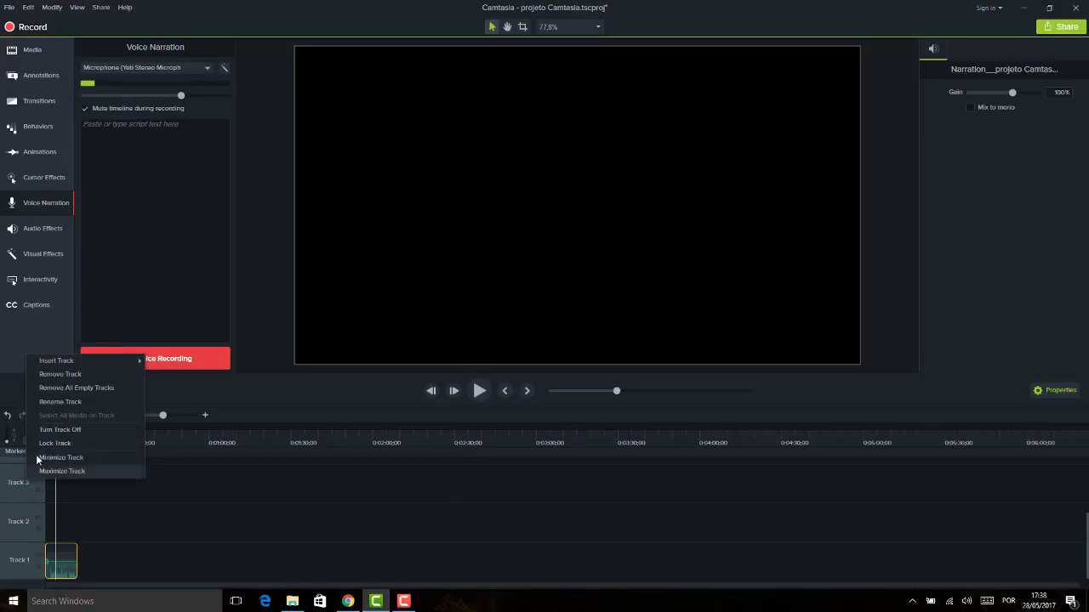
right_click(27, 490)
right_click(26, 489)
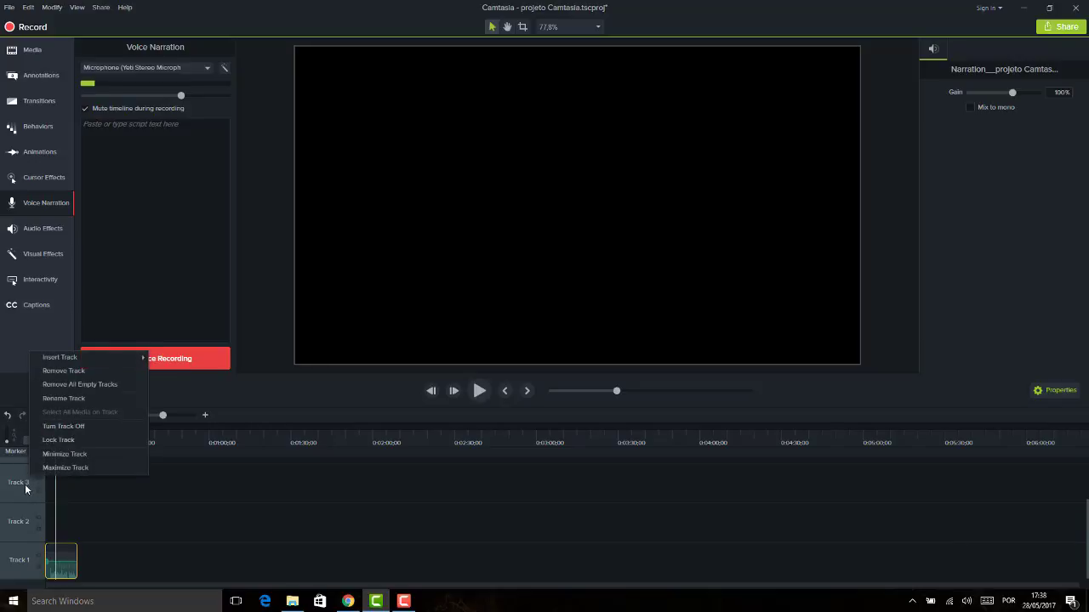
right_click(17, 504)
right_click(7, 492)
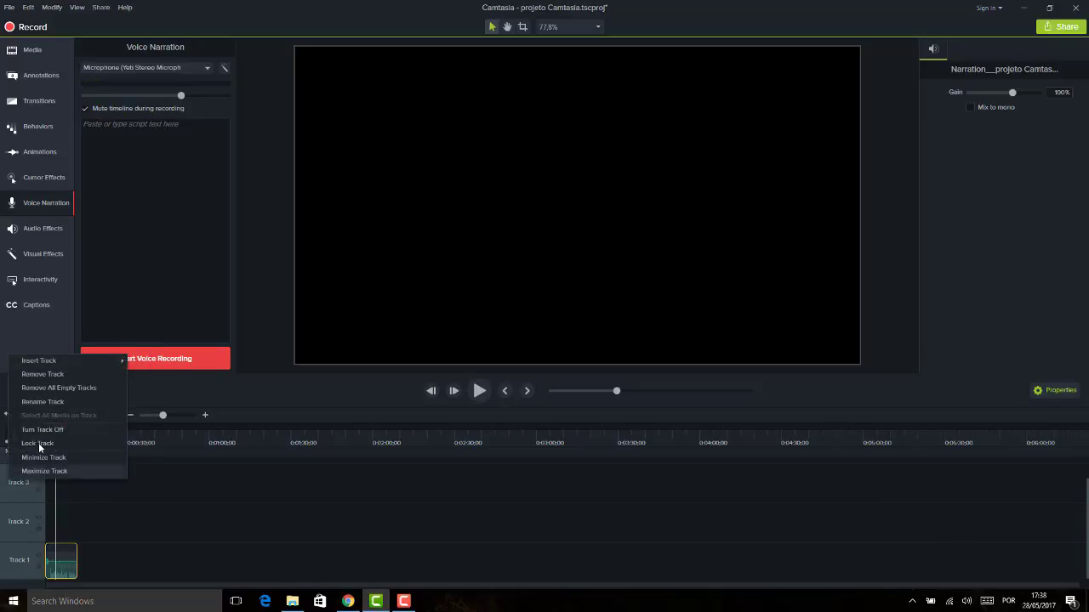
left_click(51, 374)
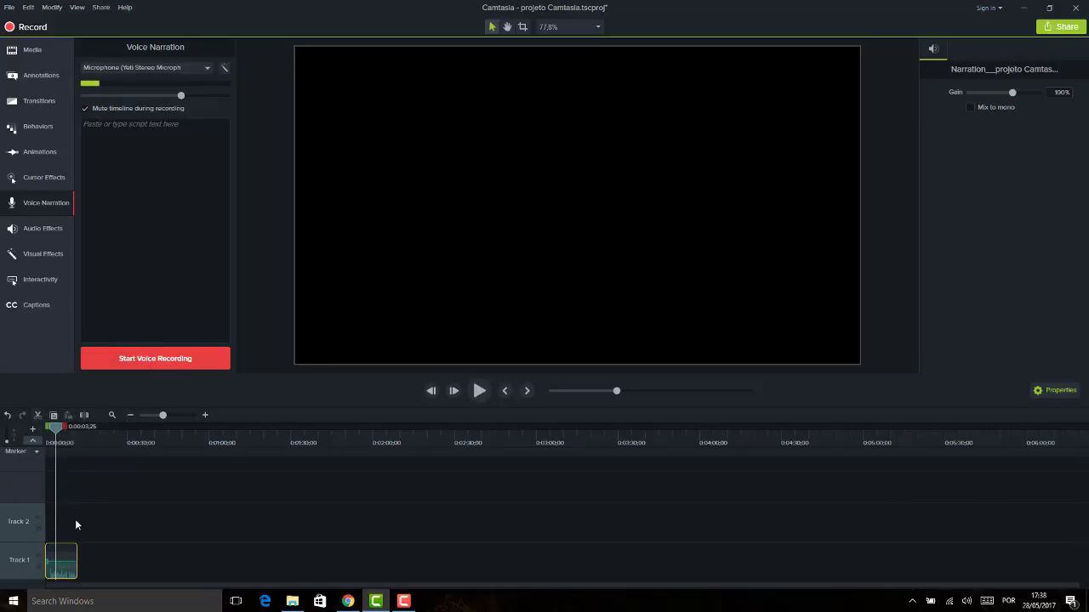
Increase the height of Track 1 to enlarge the narration waveform and play a short part of it.
left_click_drag(162, 415, 176, 416)
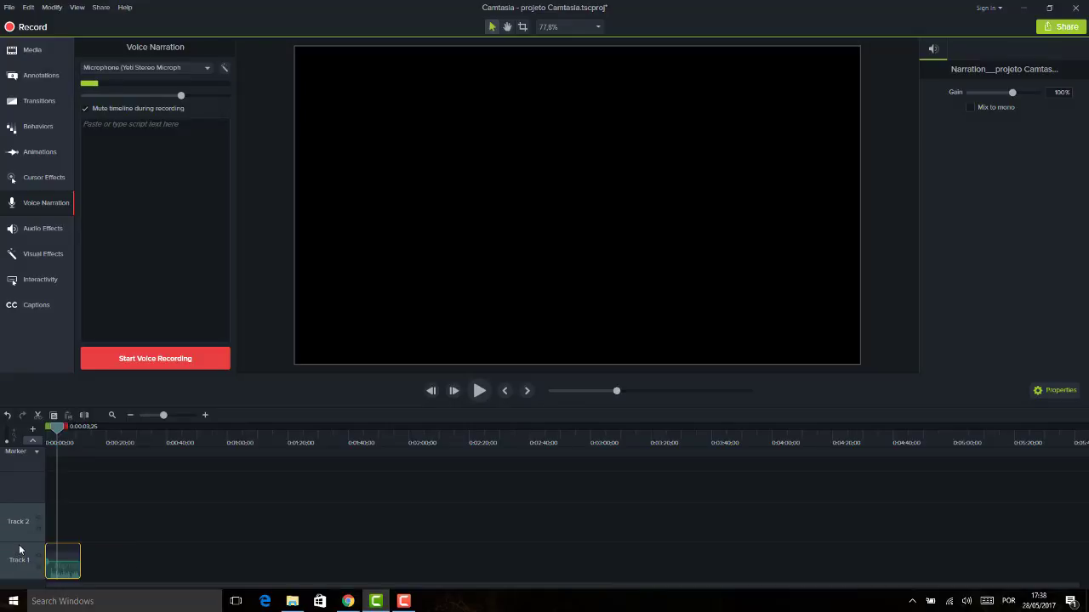
left_click_drag(20, 539, 27, 508)
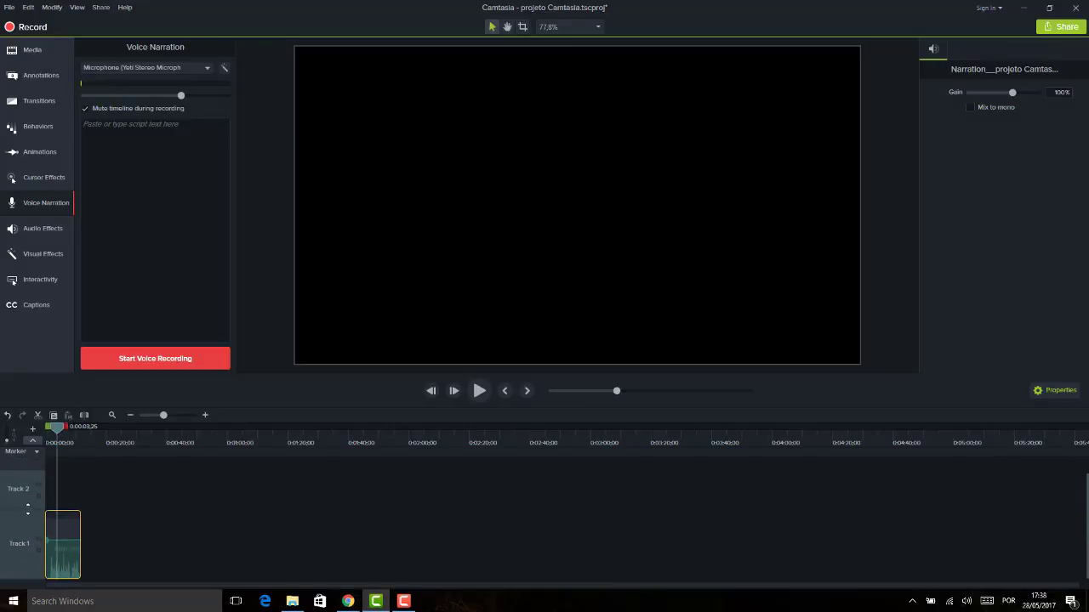
key("space")
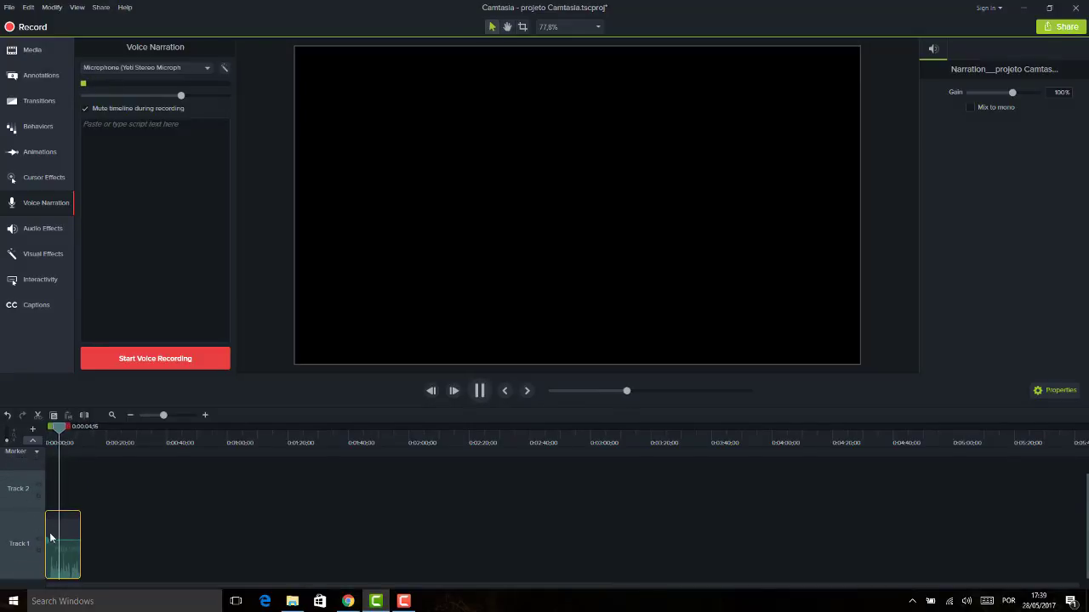
key("space")
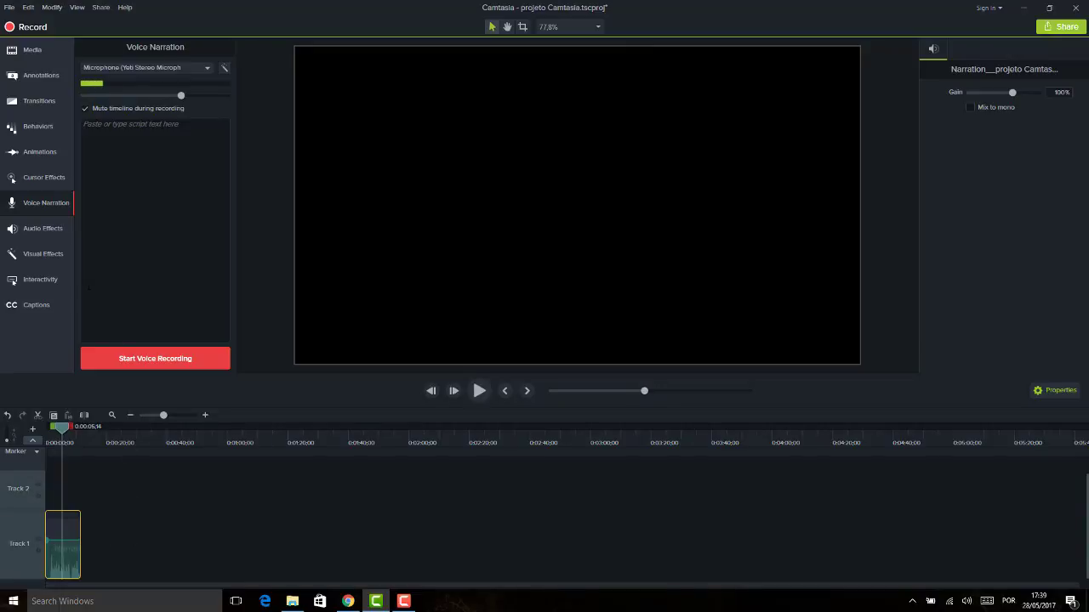
Display the audio effects for the narration clip and listen to it from about 3 seconds in.
left_click(39, 231)
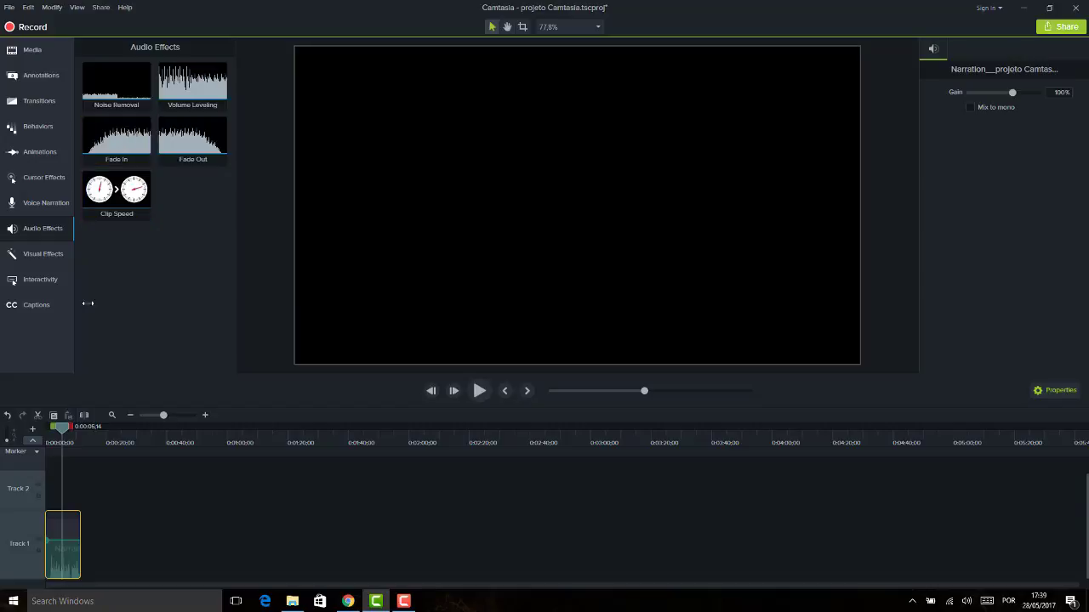
left_click_drag(54, 437, 57, 434)
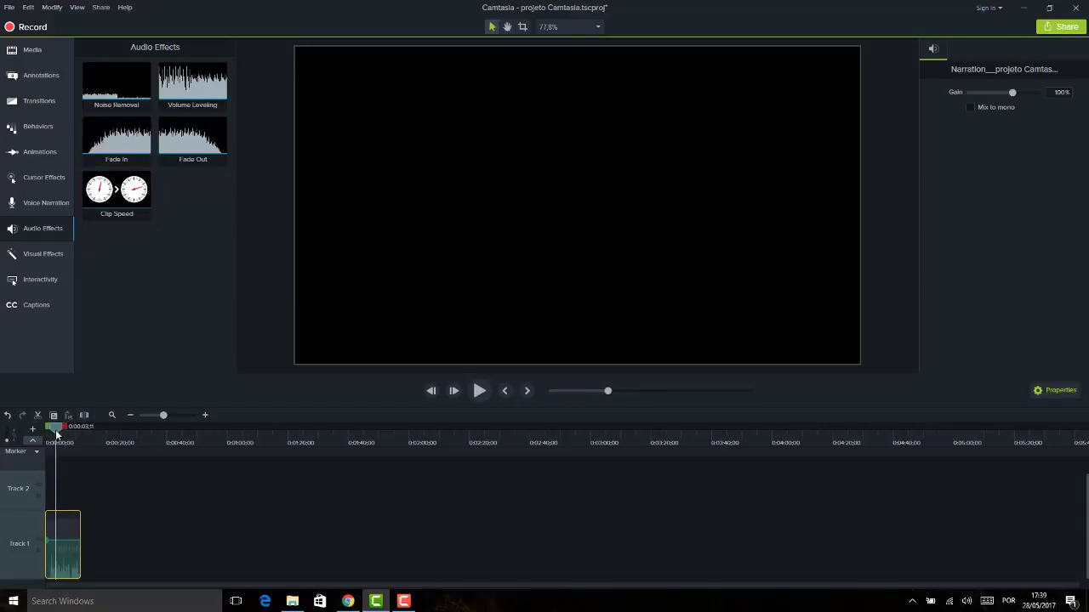
key("space")
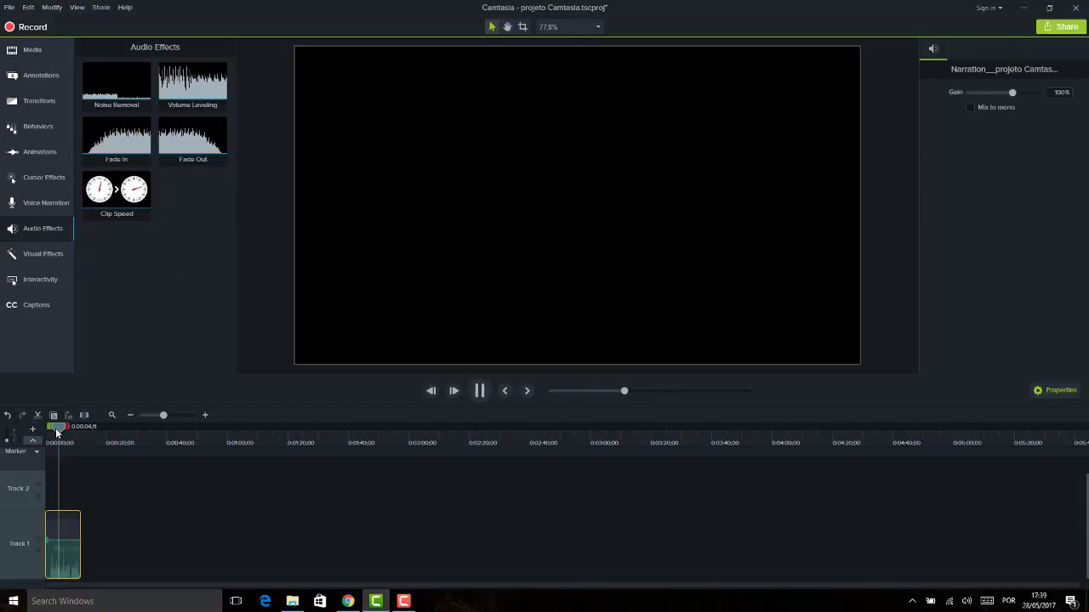
key("space")
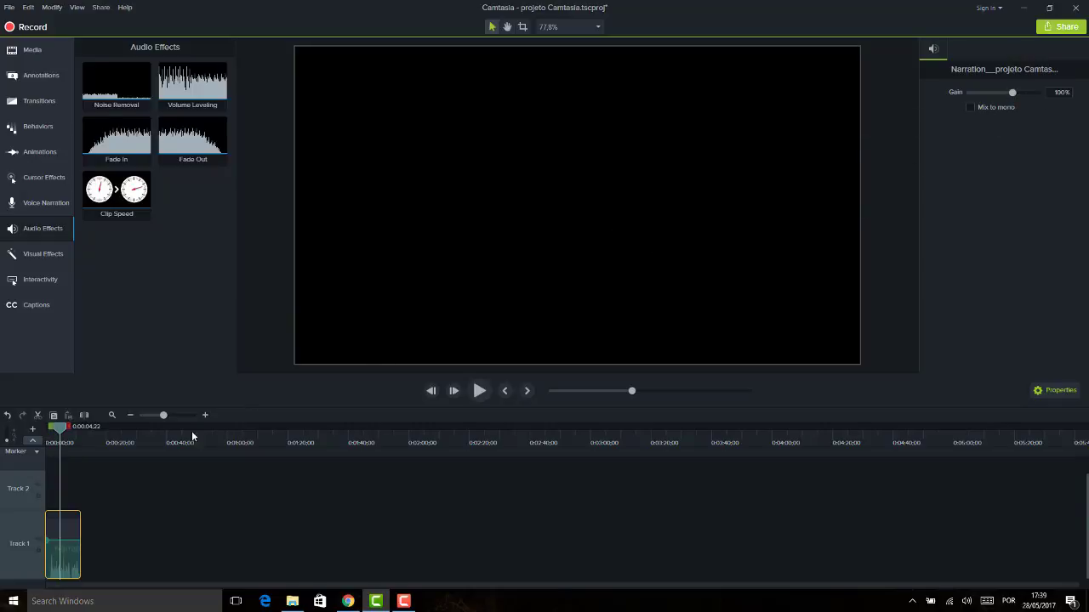
Raise the narration clip's volume to 500% and play it from the 4-second mark.
left_click_drag(66, 540, 68, 516)
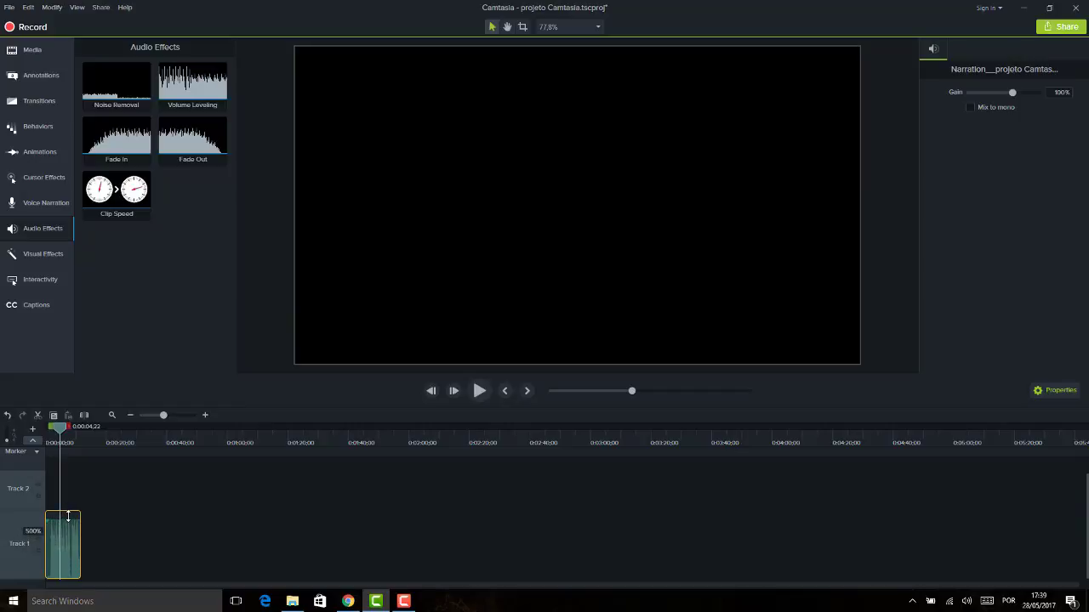
left_click(56, 433)
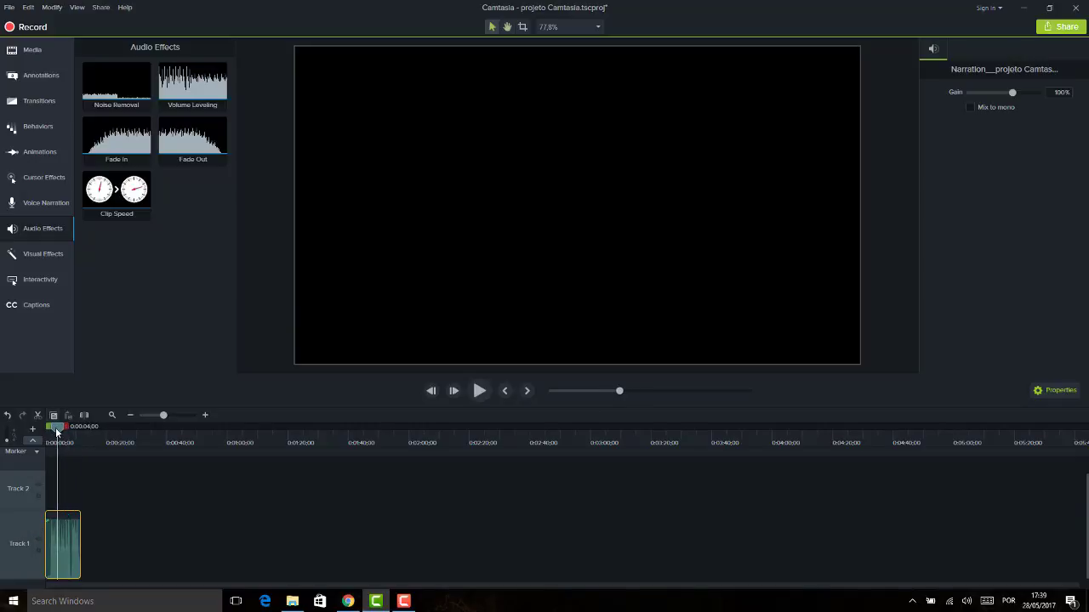
key("space")
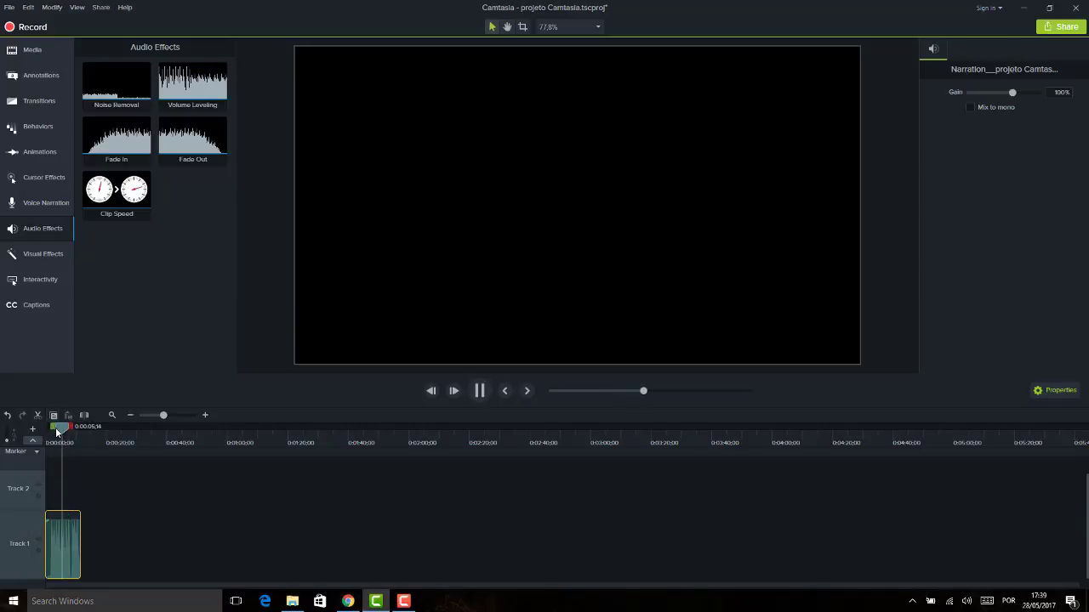
Replay the narration clip around the 5-second mark.
key("space")
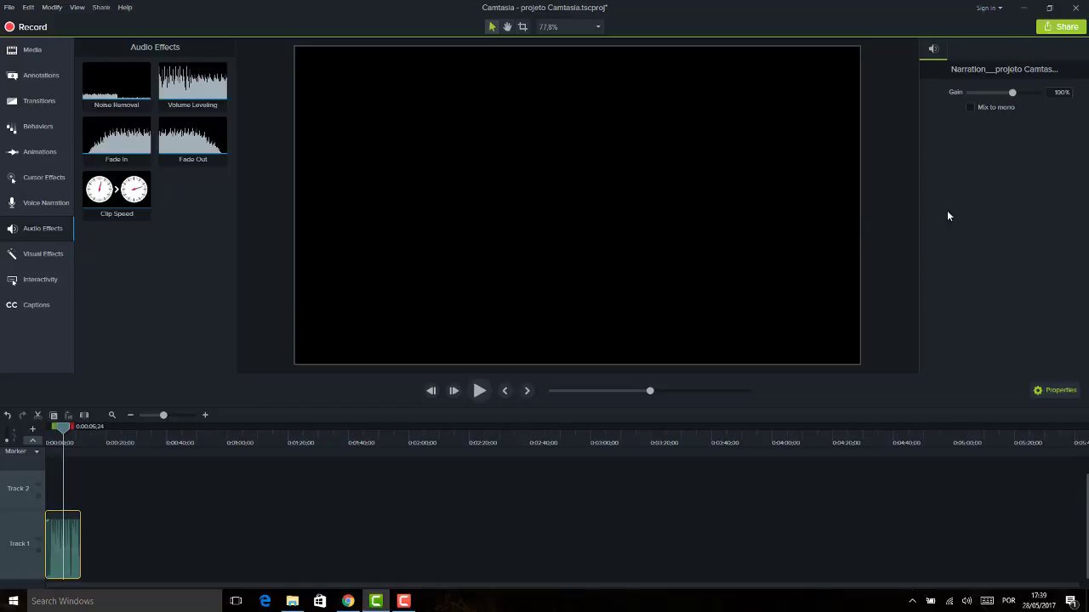
left_click(59, 433)
key("space")
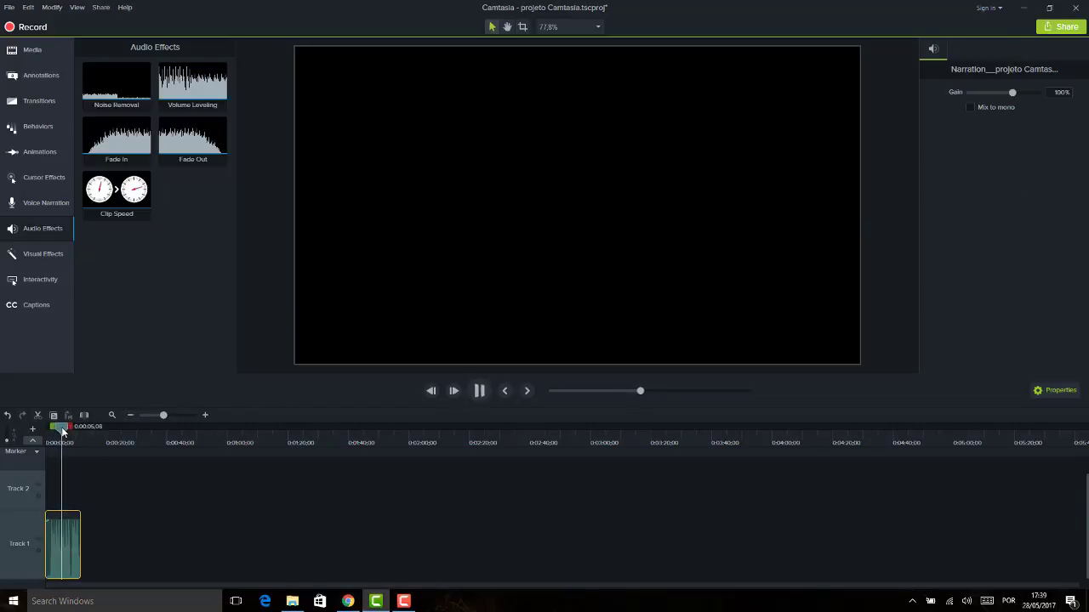
key("space")
Mix the narration clip to mono and listen to it from near its start.
right_click(68, 520)
left_click(64, 523)
key("space")
key("space")
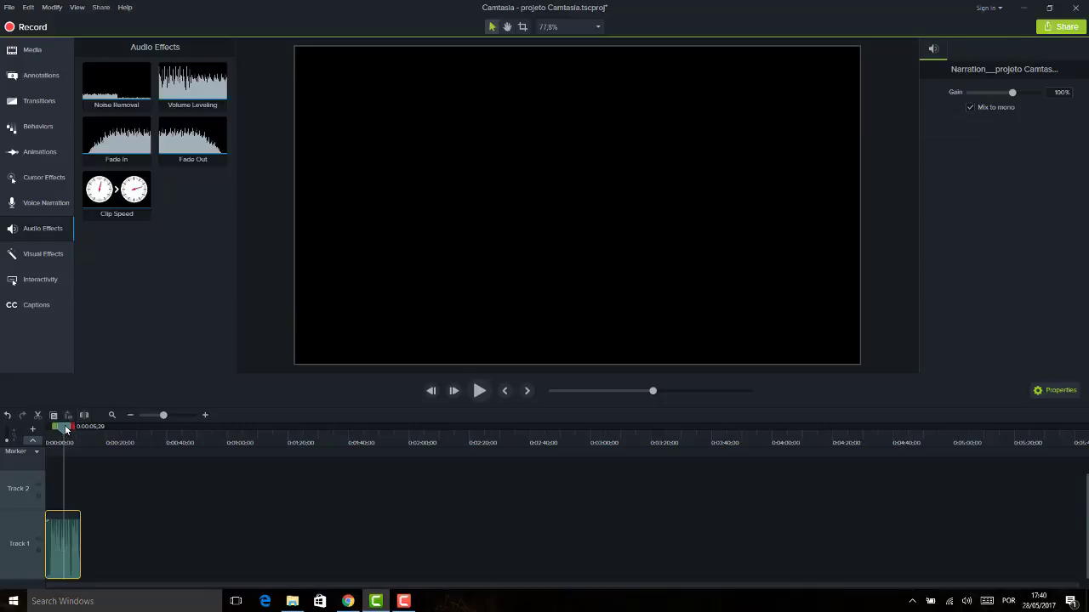
left_click_drag(67, 429, 51, 428)
key("space")
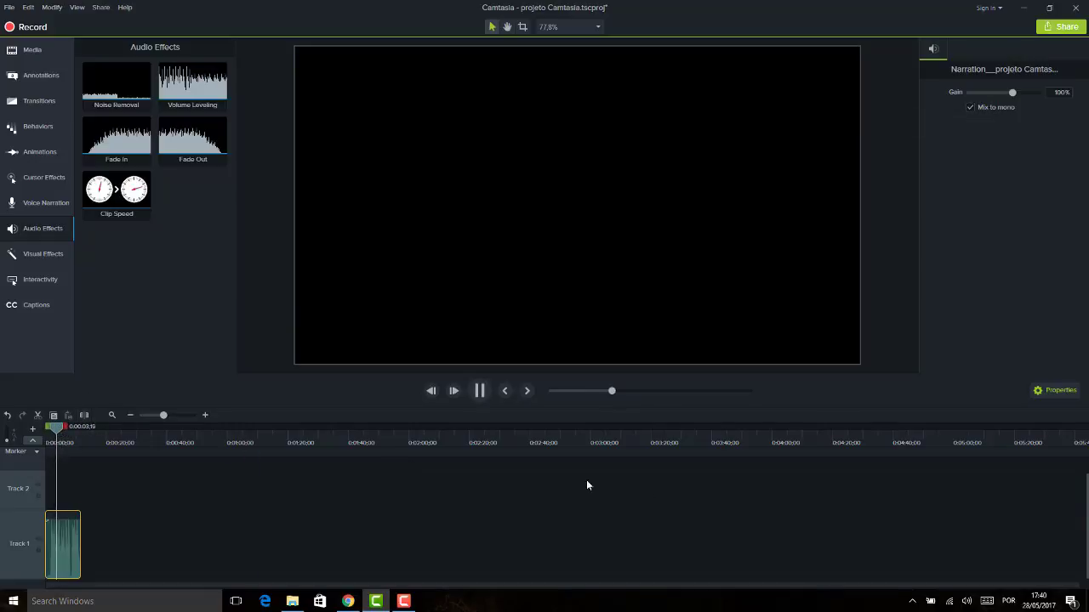
key("space")
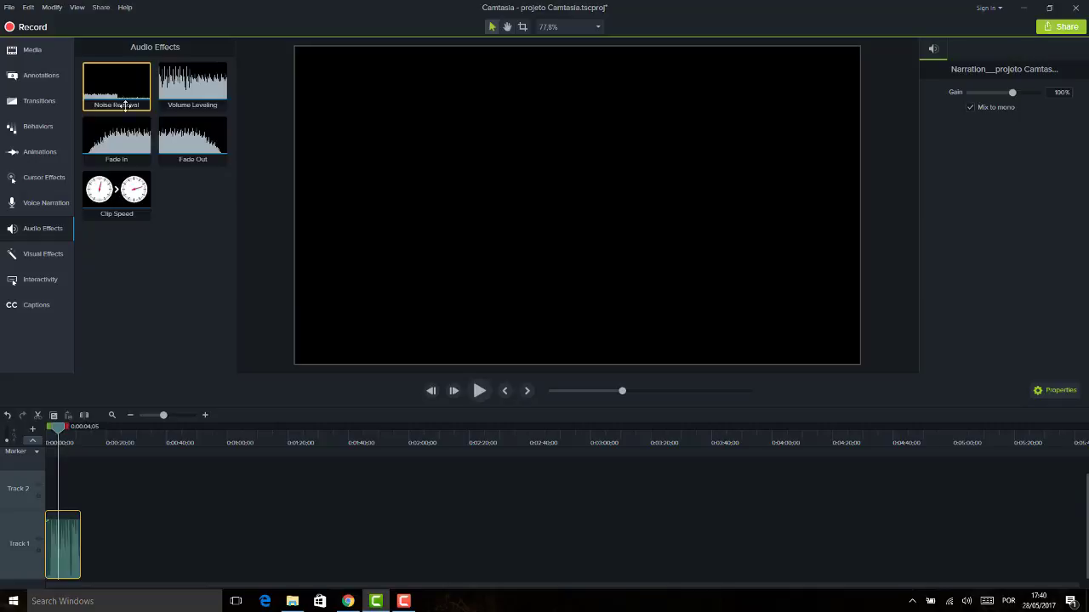
Add the Noise Removal and Volume Leveling effects to the narration clip on Track 1.
left_click_drag(116, 91, 59, 545)
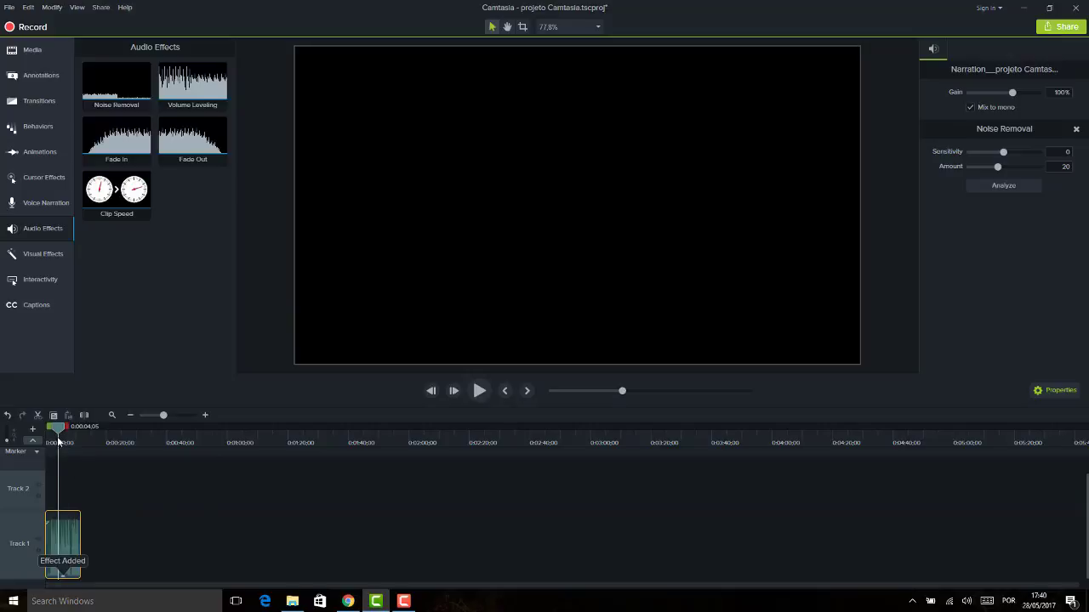
left_click_drag(58, 442, 52, 435)
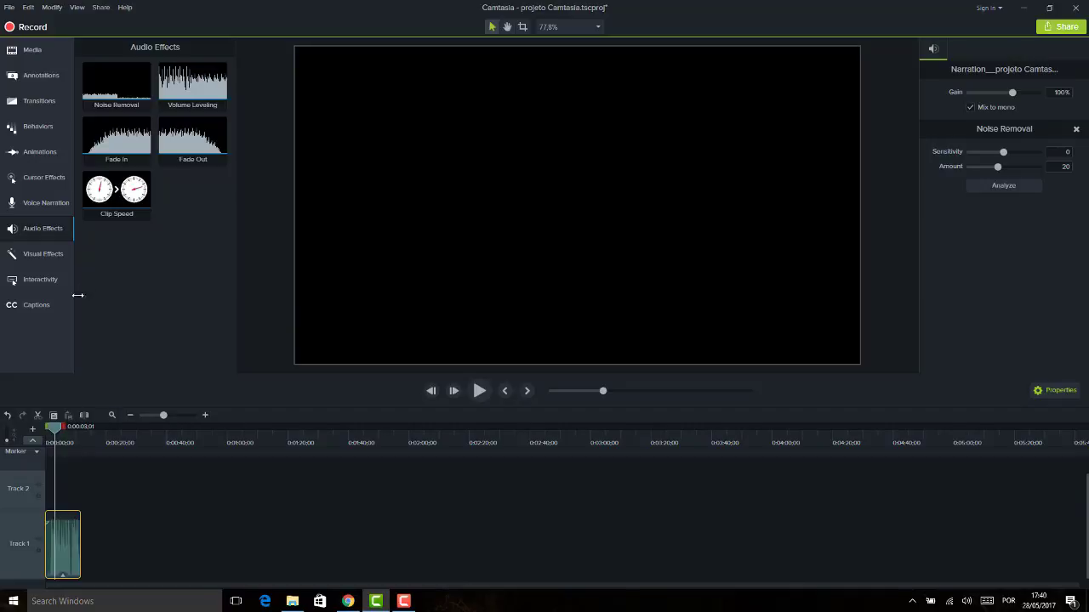
left_click_drag(199, 92, 64, 540)
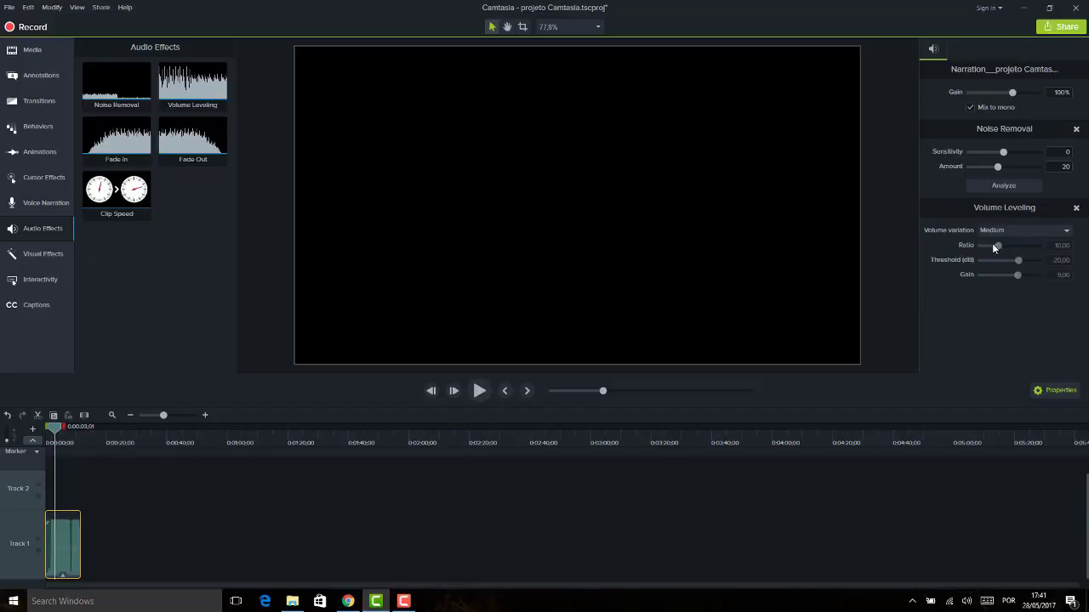
Try the Low volume variation for Volume Leveling, and a Custom one with ratio 12, threshold 30 dB and gain 19.
left_click(1036, 230)
left_click(1019, 281)
left_click(999, 231)
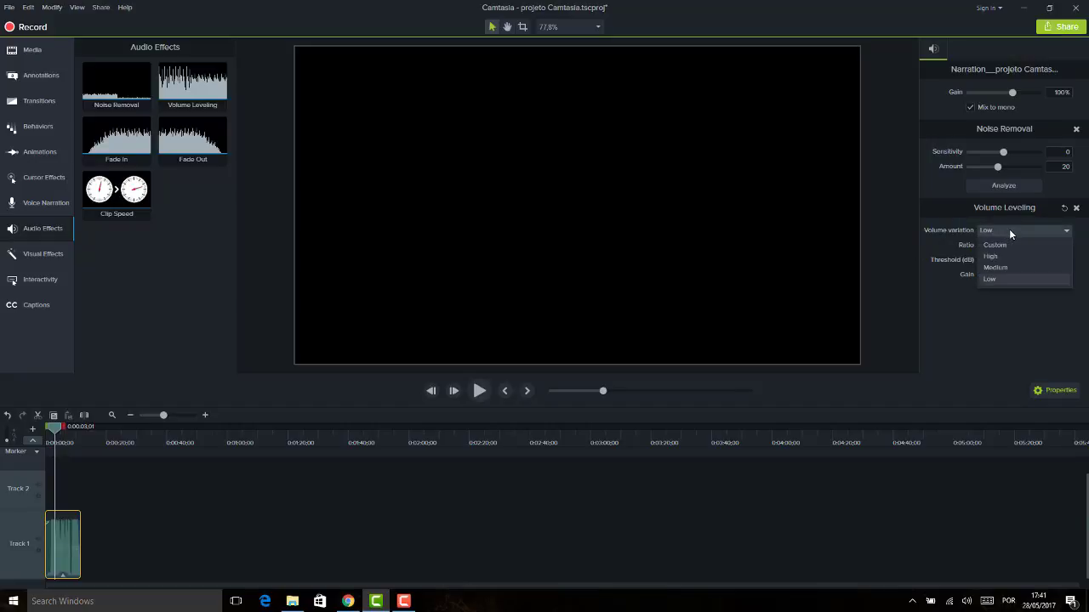
left_click(1011, 244)
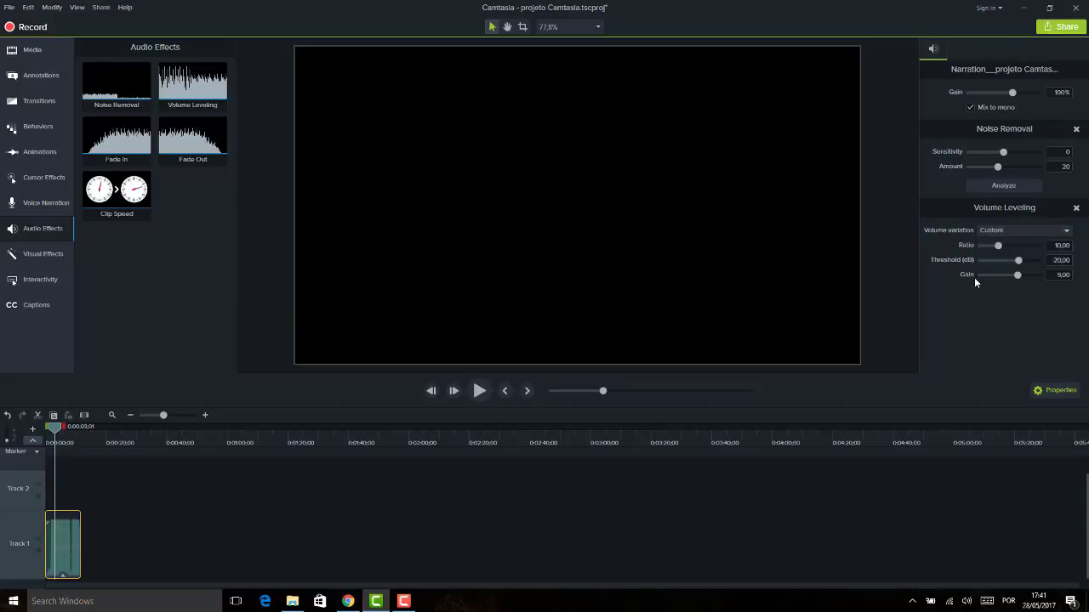
left_click_drag(1015, 274, 1004, 244)
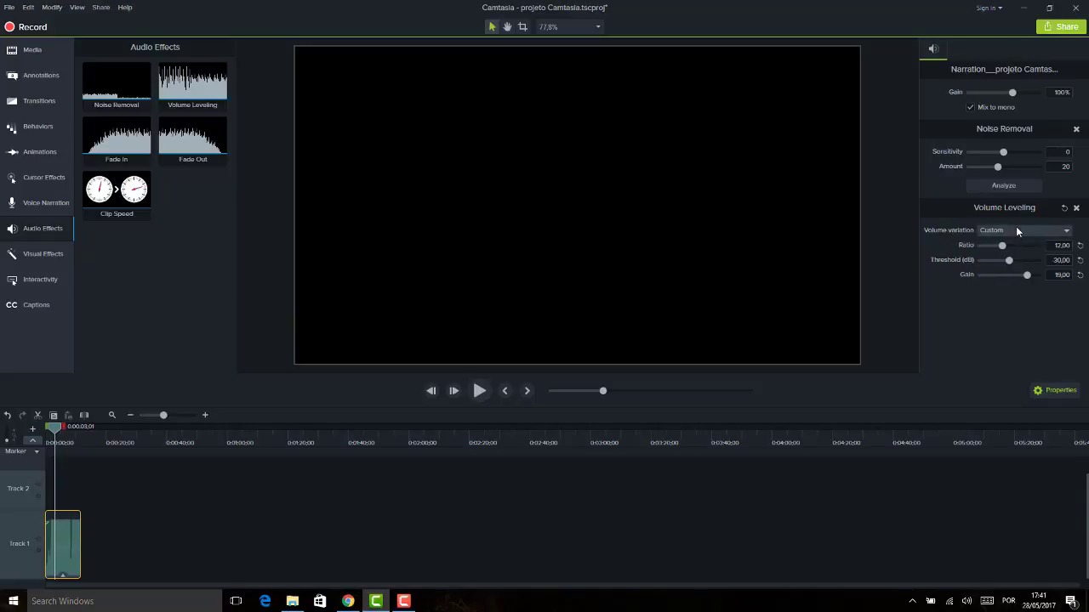
Set the Volume Leveling variation to Low and play the narration from about 3 seconds in.
left_click(1016, 231)
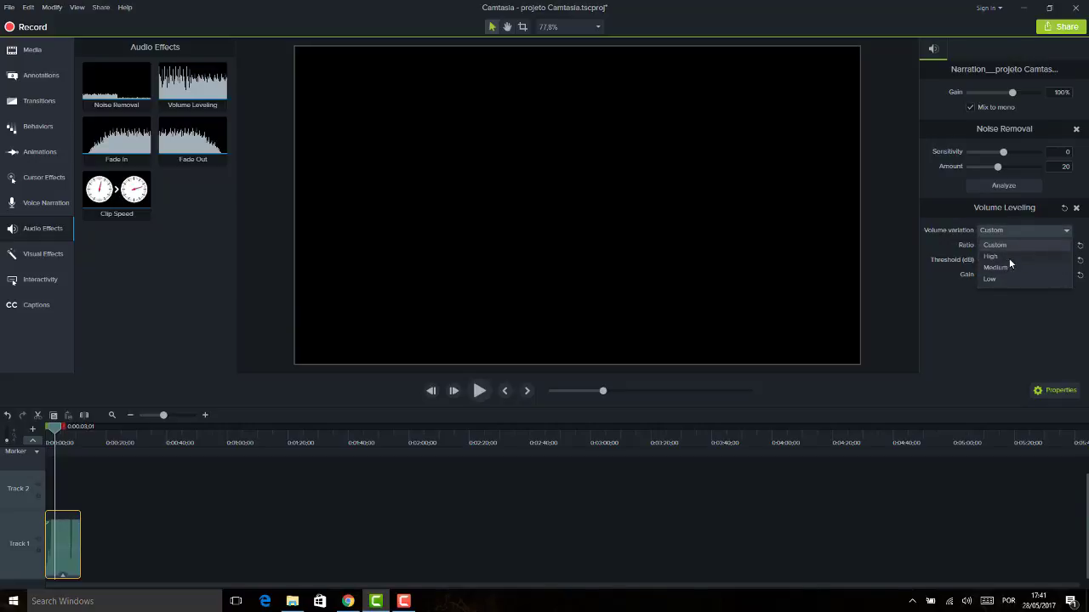
left_click(1017, 276)
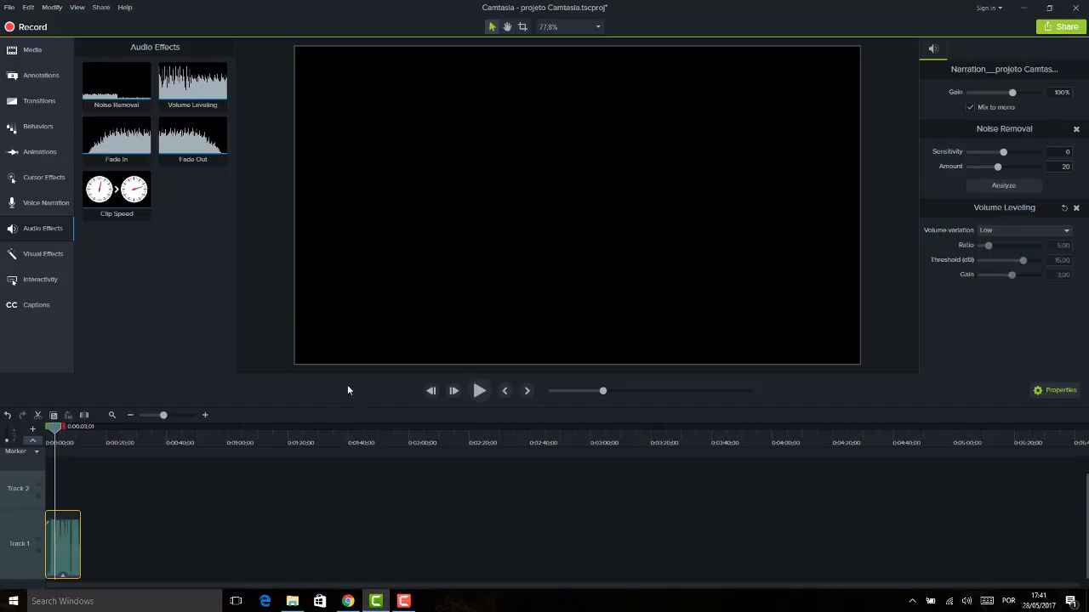
key("space")
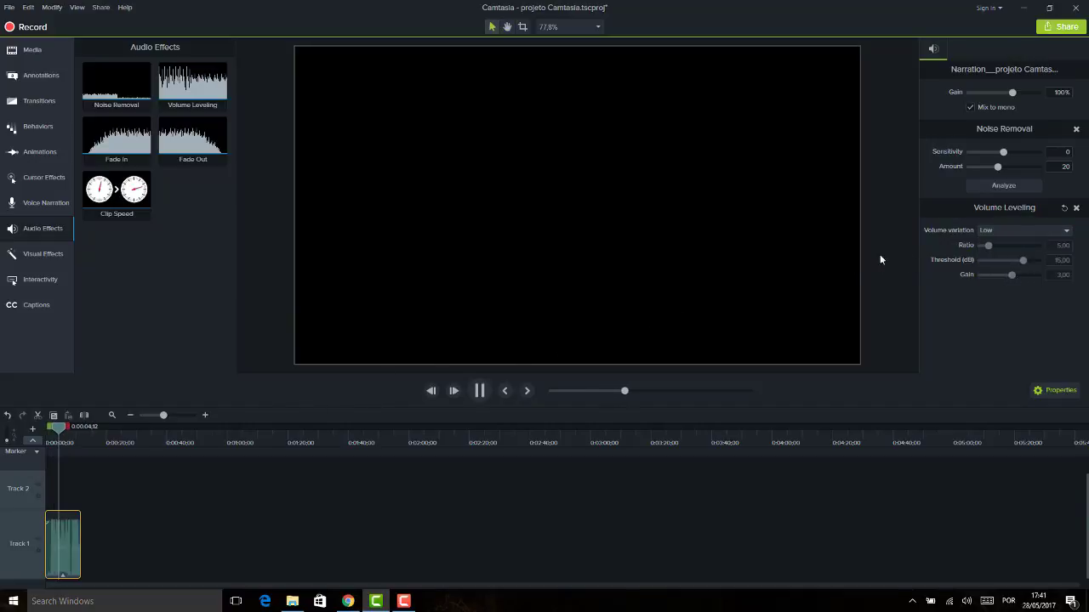
key("space")
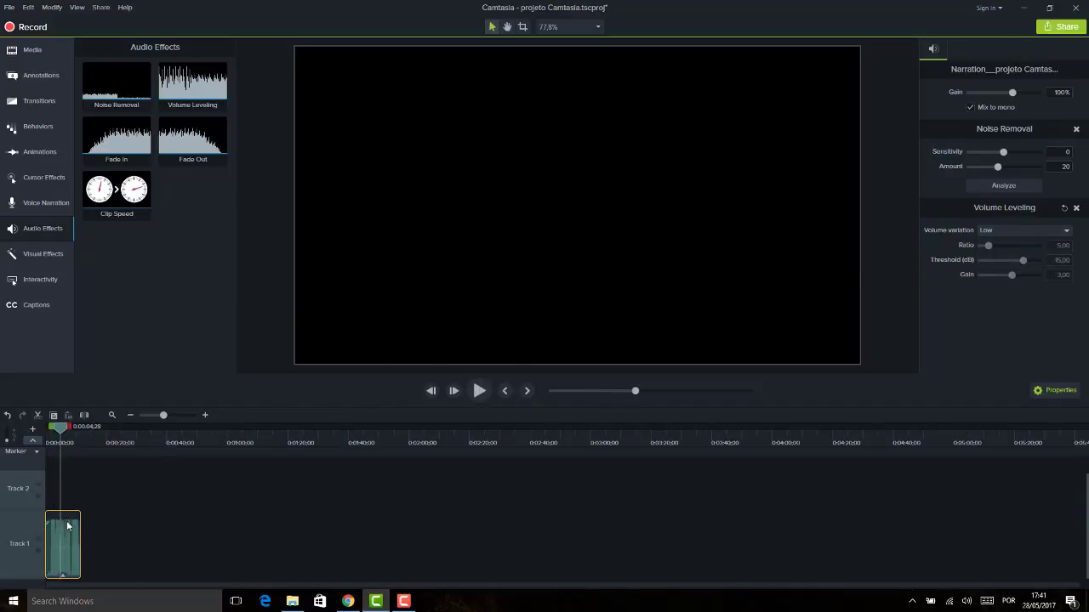
Lower the narration clip's overall volume line and add an audio point at 0:00:02;21.
left_click_drag(67, 525, 70, 537)
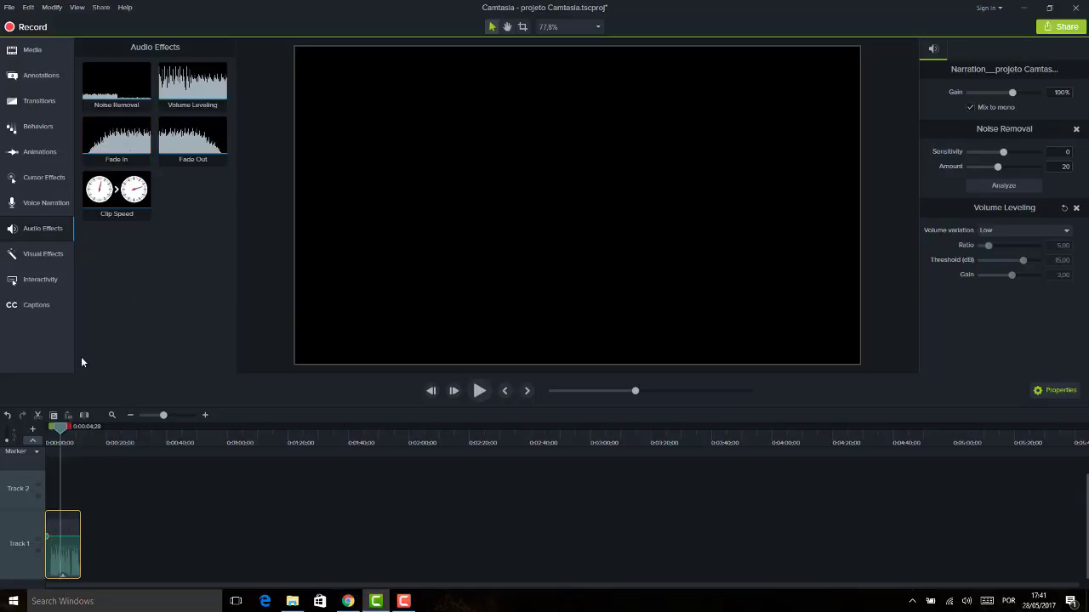
left_click_drag(61, 429, 55, 431)
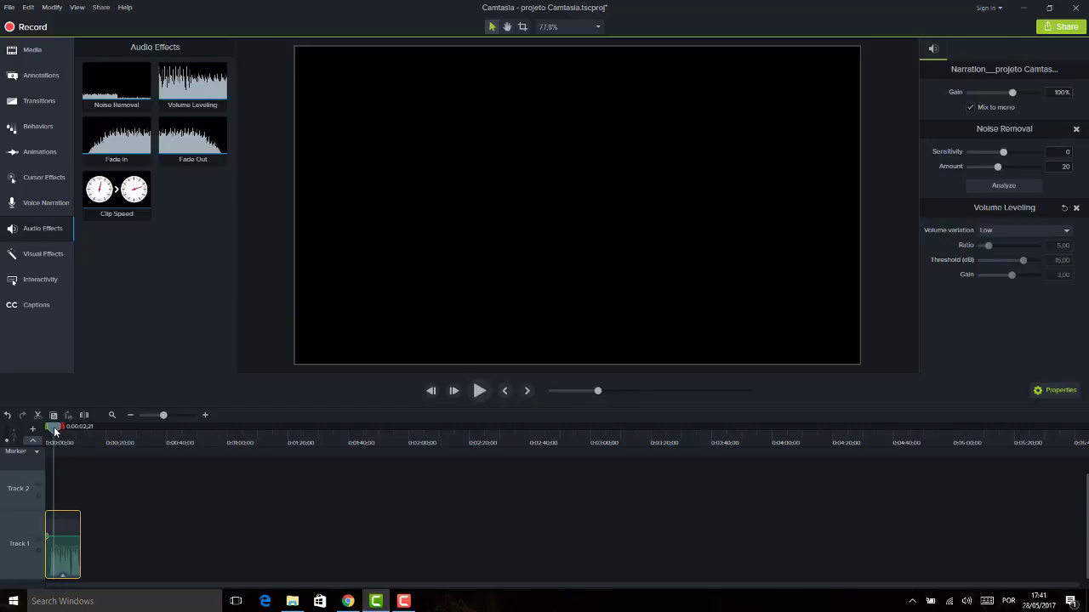
right_click(54, 536)
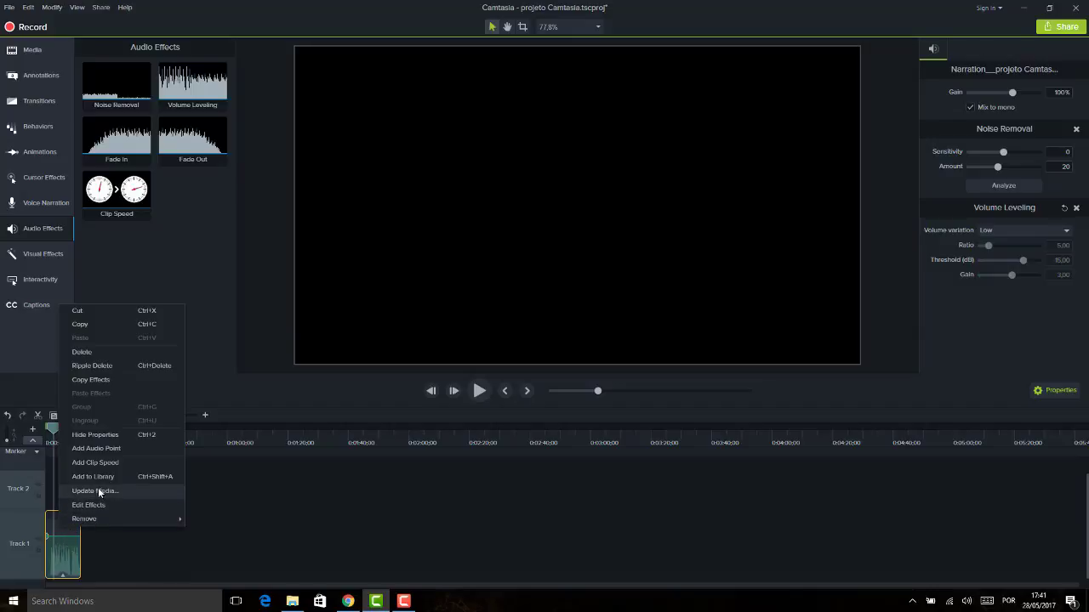
left_click(107, 448)
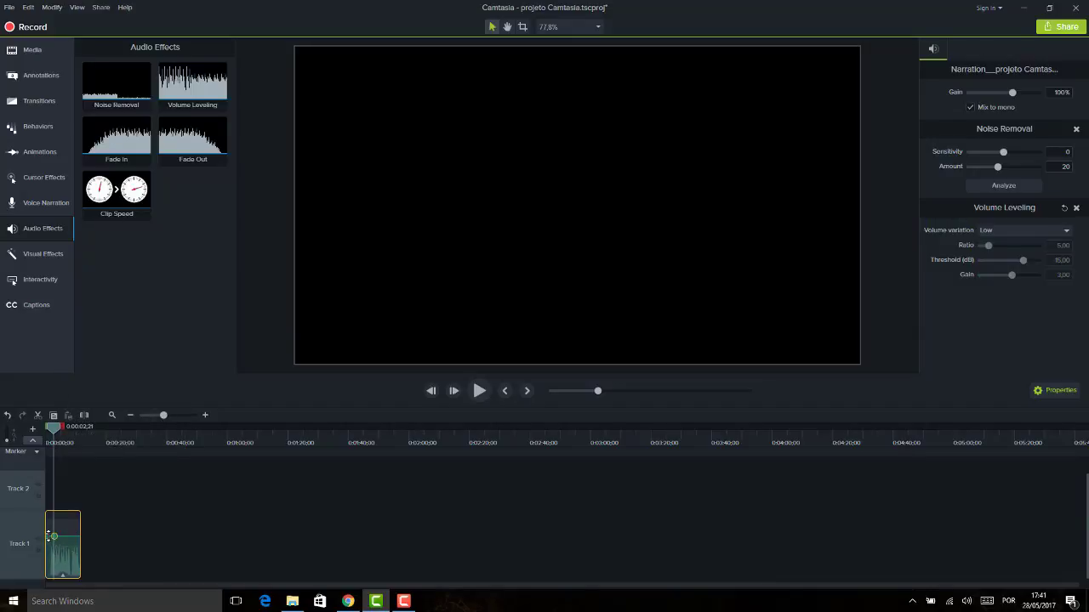
Lower the narration's starting audio level to make a manual fade-in up to the audio point, and play it from the beginning.
left_click(53, 428)
left_click(40, 429)
key("space")
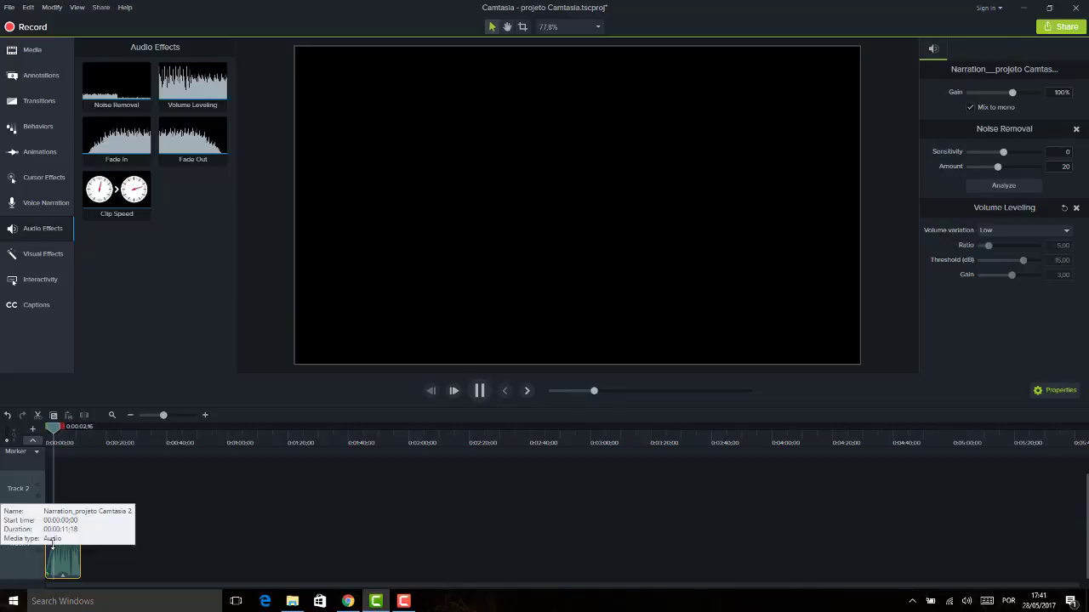
key("space")
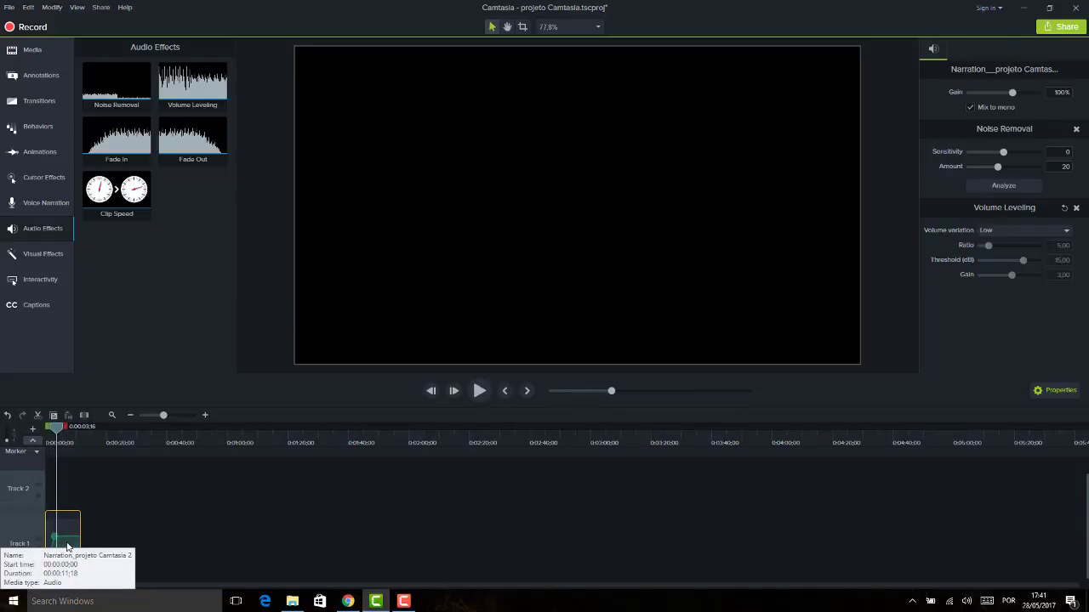
Apply the Fade In and Fade Out effects to the narration clip.
left_click_drag(107, 151, 56, 534)
left_click_drag(193, 137, 75, 540)
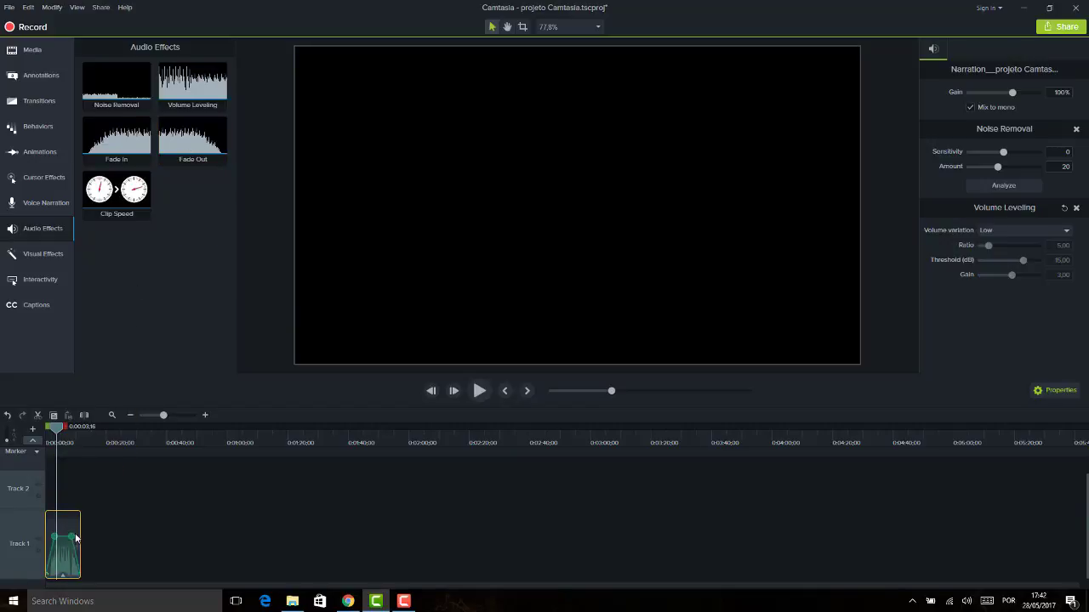
Place the "Music Tracks - summerwhistling" audio on Track 1 after the narration, at about 35 seconds, and play its beginning.
left_click(32, 51)
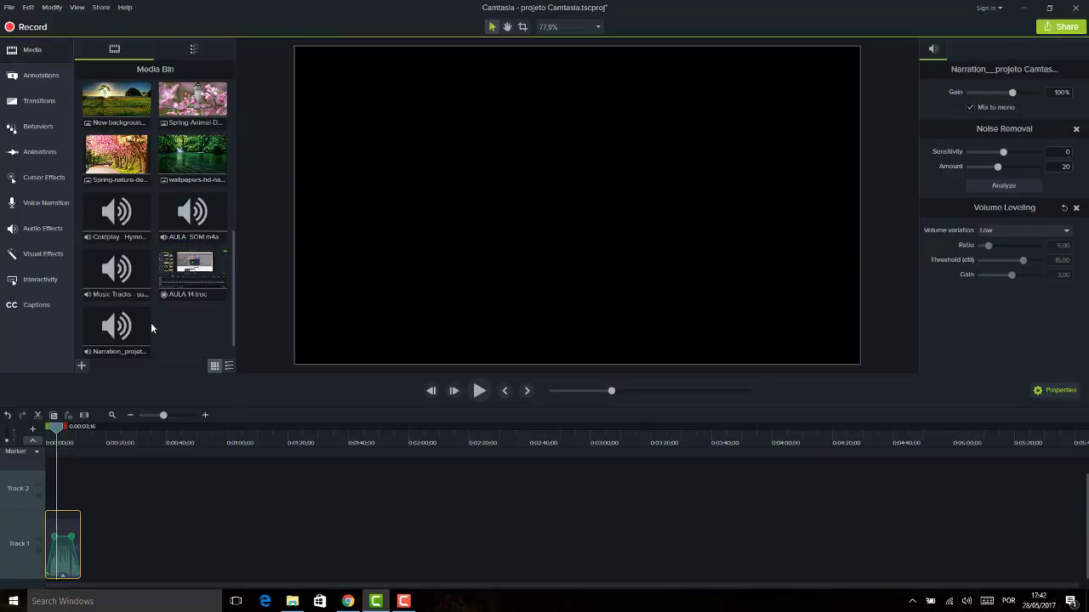
left_click_drag(115, 271, 150, 553)
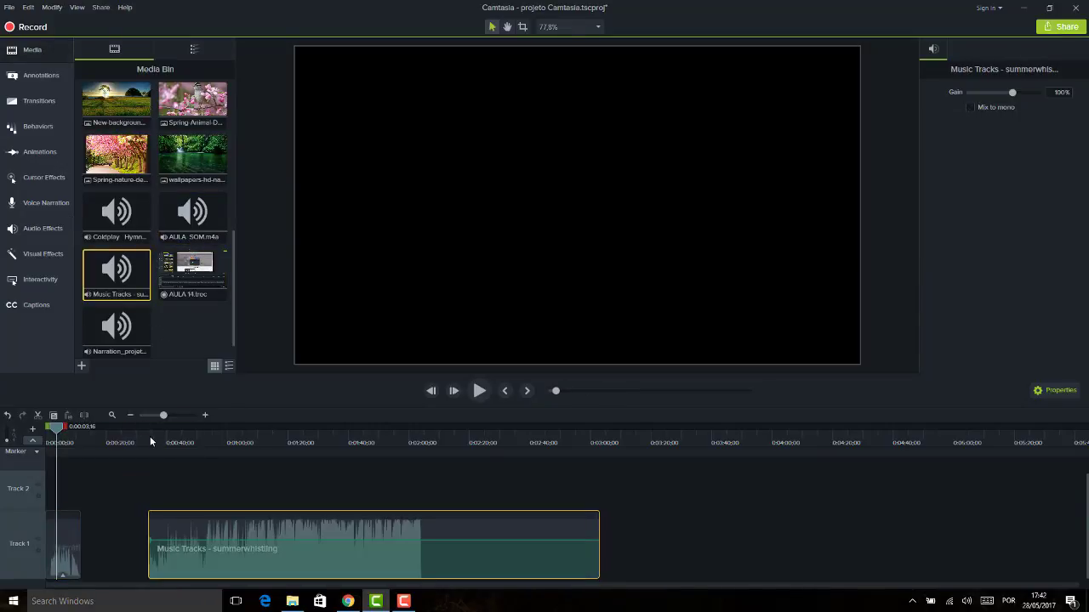
left_click(150, 436)
key("space")
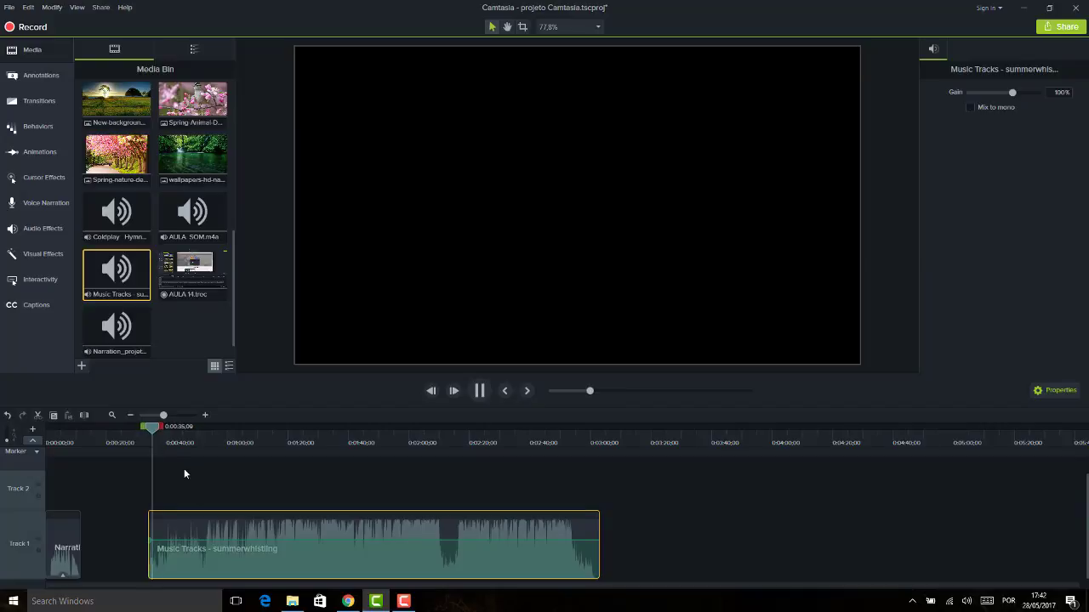
key("space")
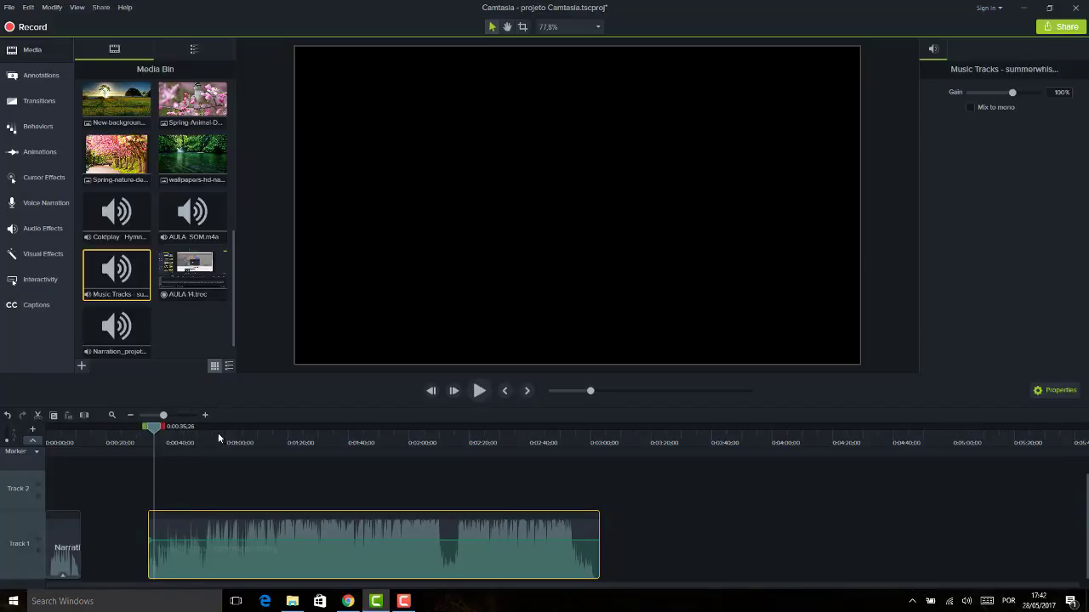
Apply the Fade In and Fade Out effects to the summerwhistling music clip.
left_click(40, 228)
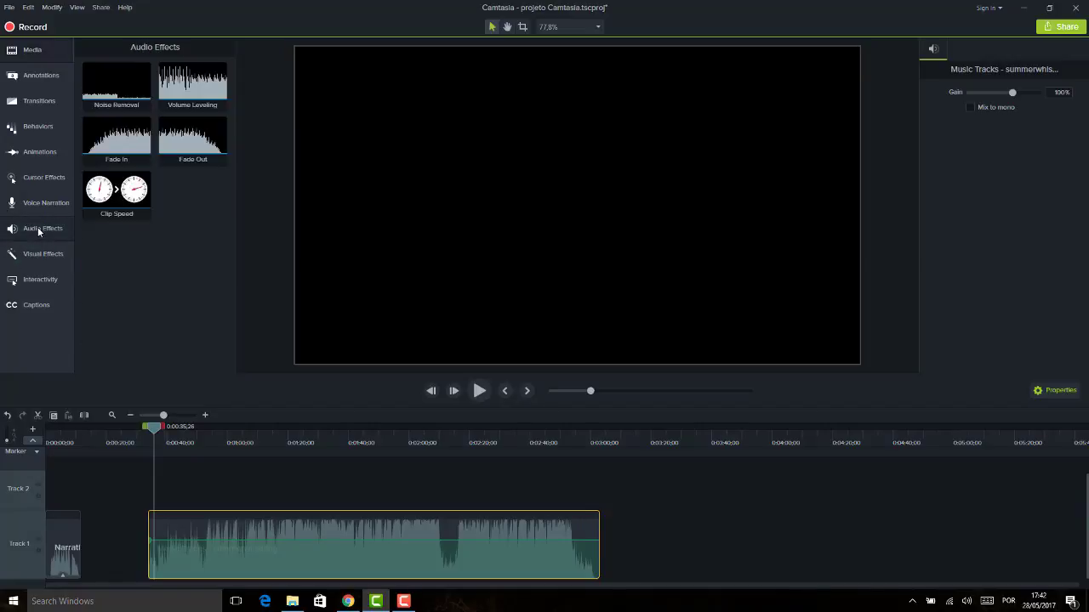
left_click_drag(117, 155, 159, 542)
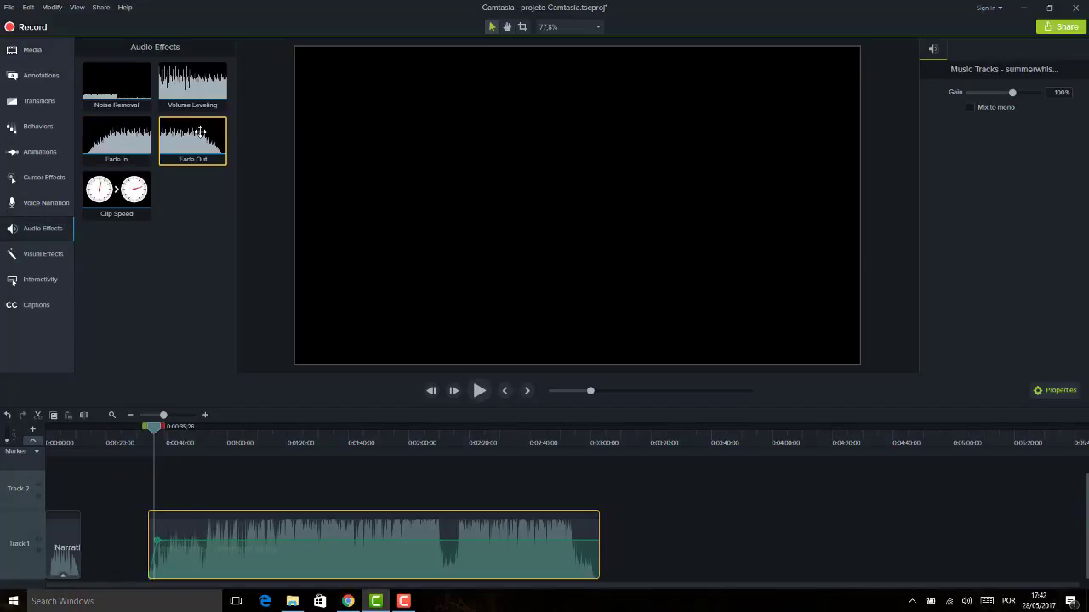
left_click_drag(203, 129, 568, 553)
Play the beginning and the end of the music clip to hear its fades.
left_click(178, 485)
left_click_drag(154, 426, 143, 431)
key("space")
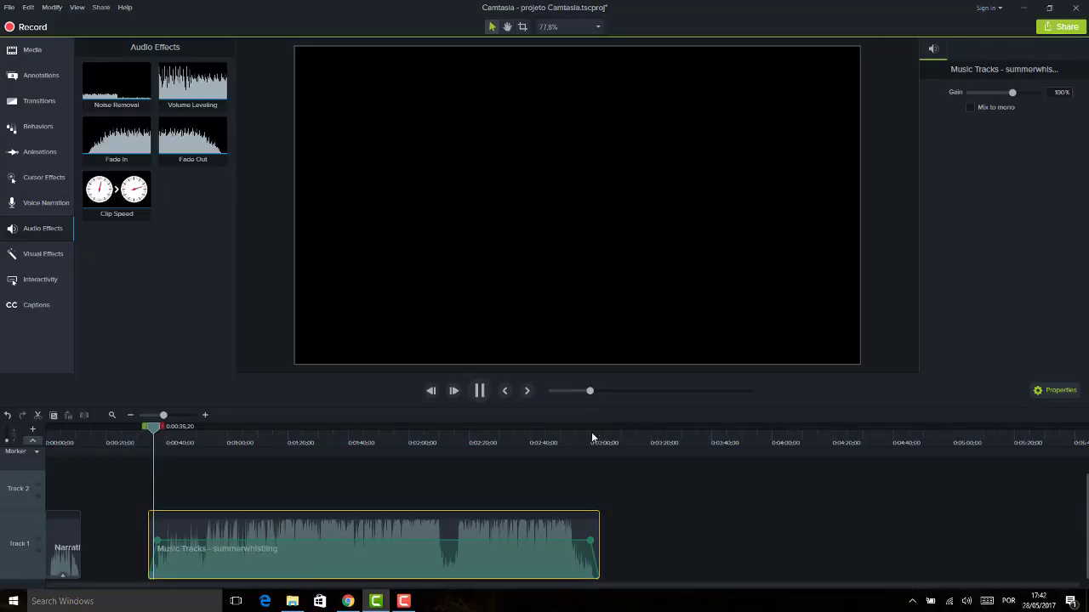
left_click(557, 438)
left_click(587, 440)
key("space")
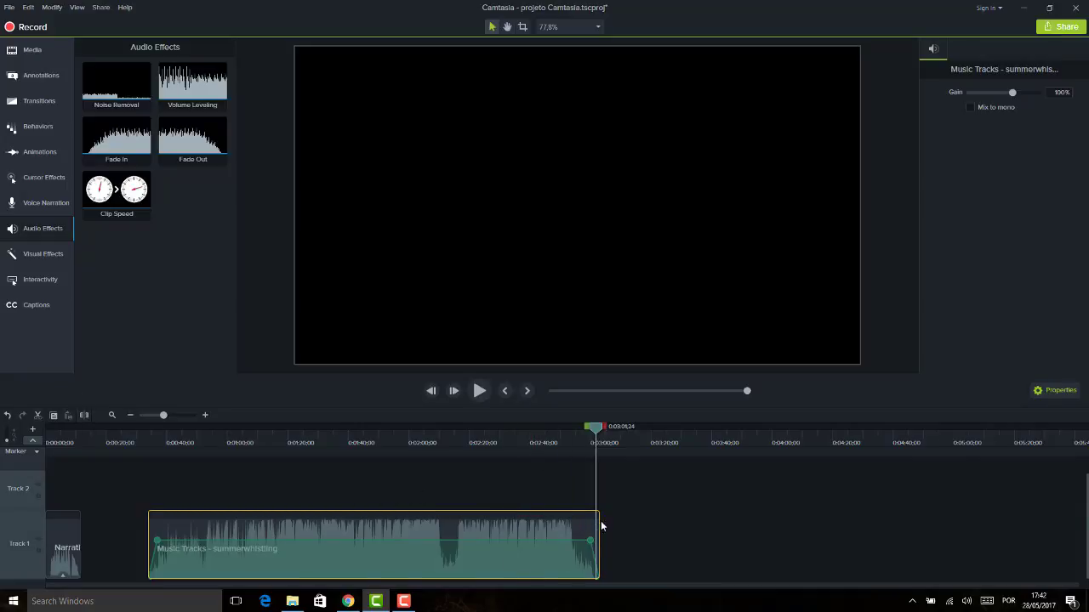
Trim the end of the music clip back to about 2:38 and play its last seconds.
left_click_drag(597, 520, 524, 524)
left_click(504, 443)
key("space")
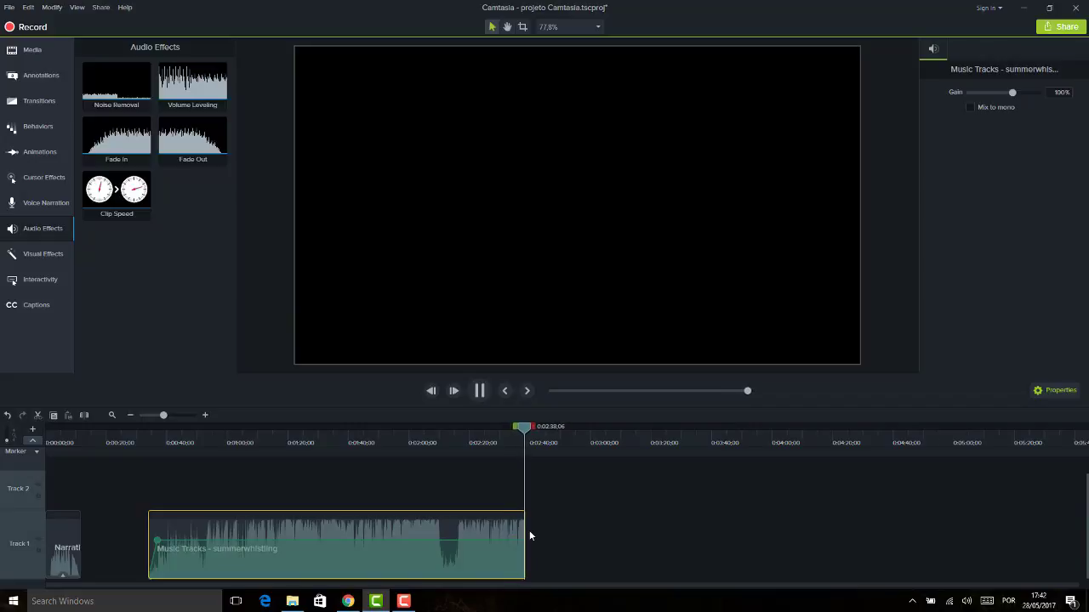
left_click(507, 443)
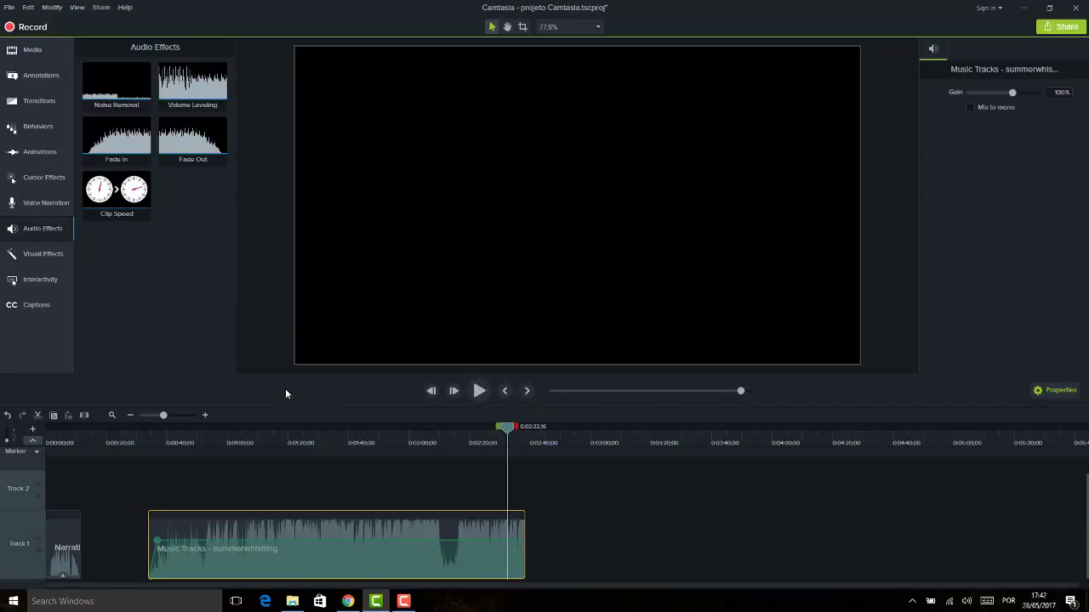
Apply Fade Out to the trimmed music clip, play the ending, and lengthen the fade to about 13 seconds.
left_click_drag(194, 141, 512, 544)
key("space")
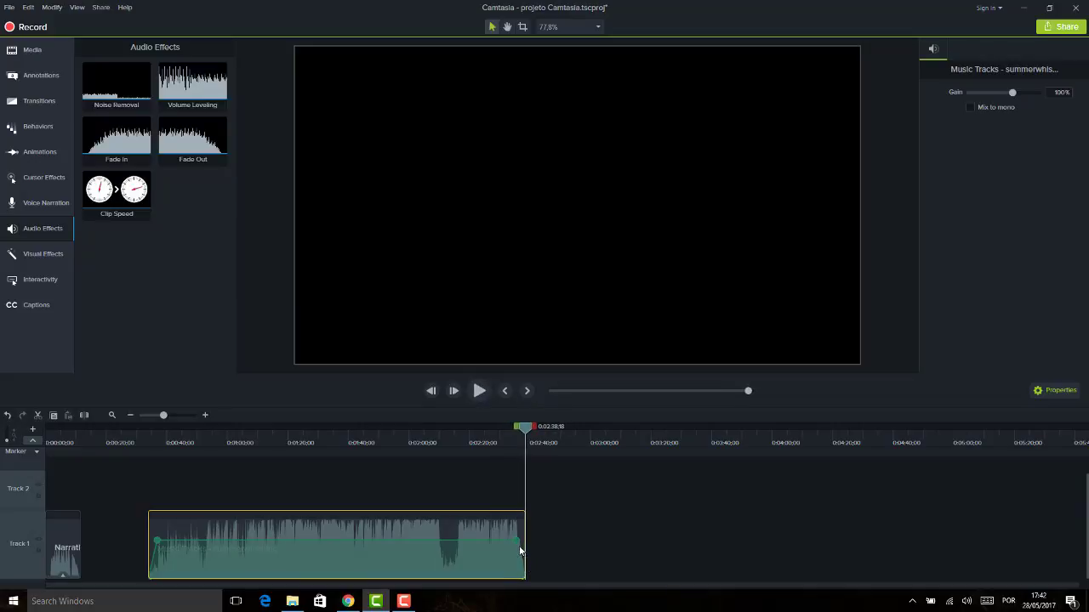
left_click_drag(516, 547, 485, 543)
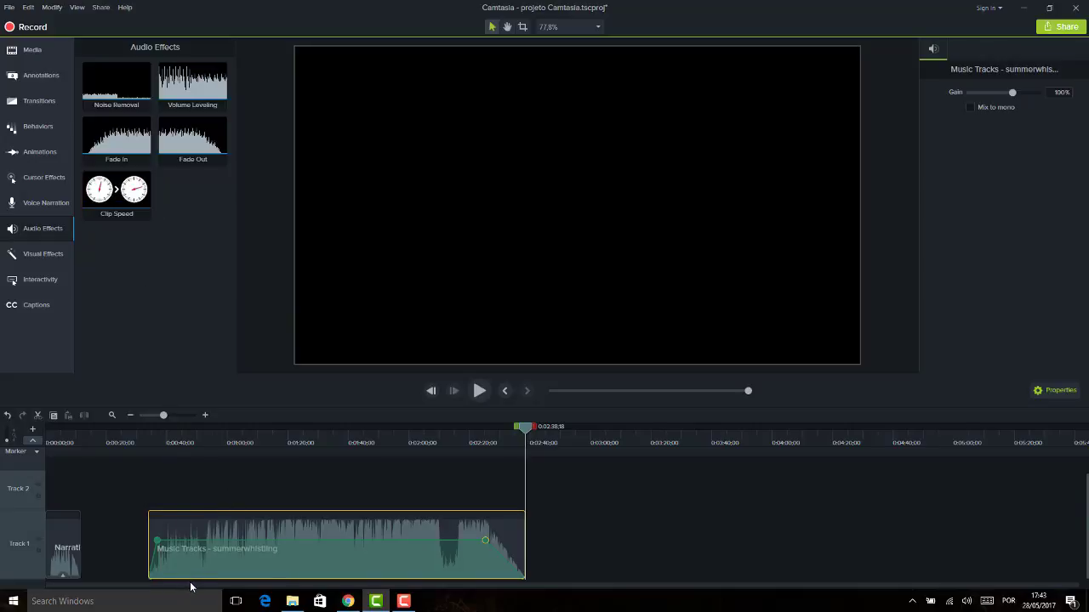
Remove all effects from the narration clip on Track 1.
left_click(59, 531)
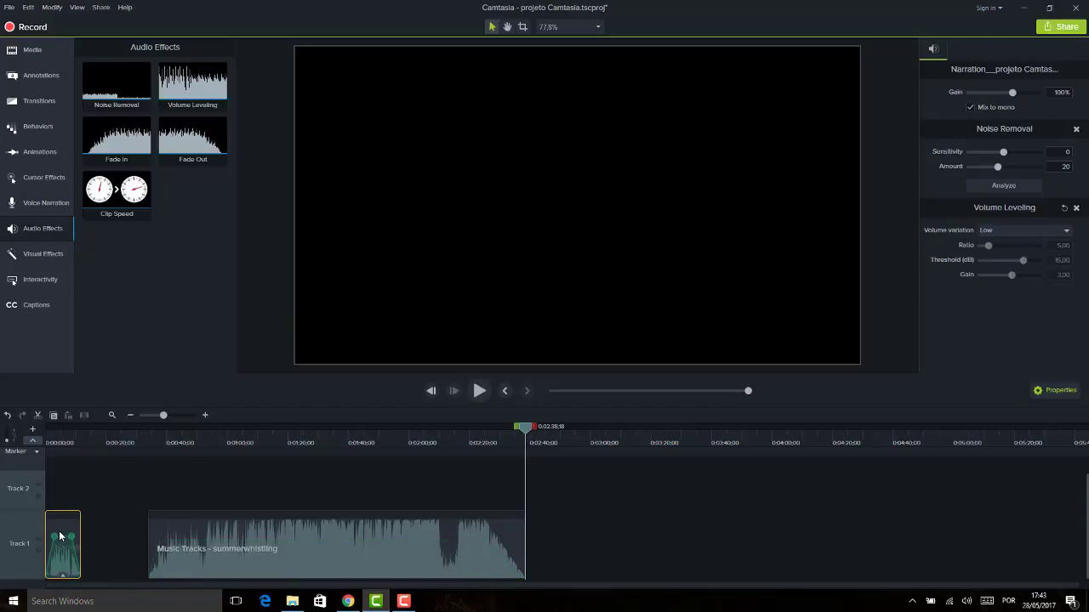
right_click(59, 531)
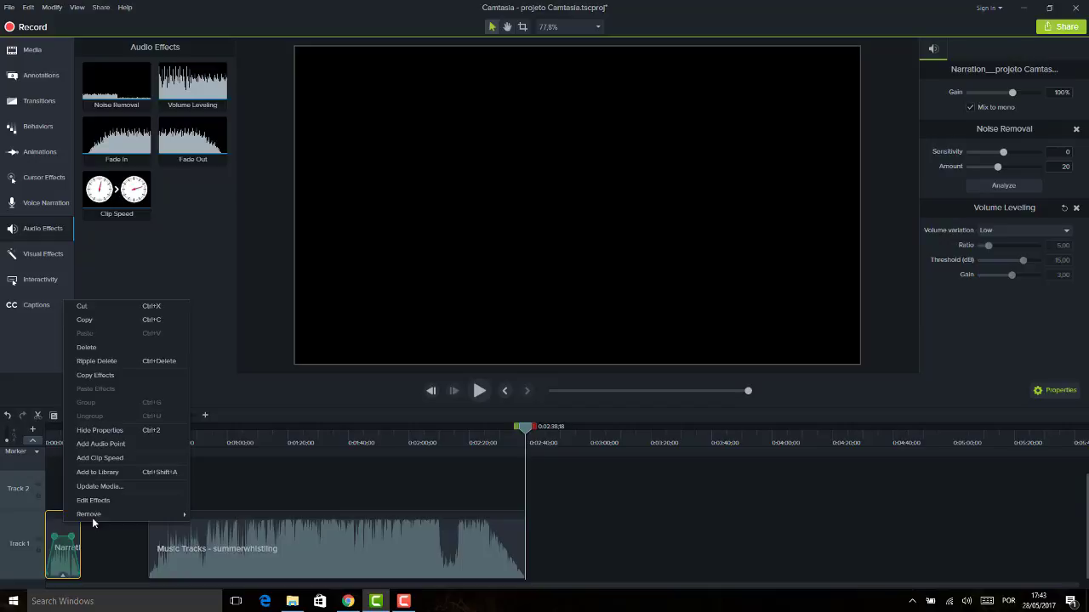
mouse_move(98, 515)
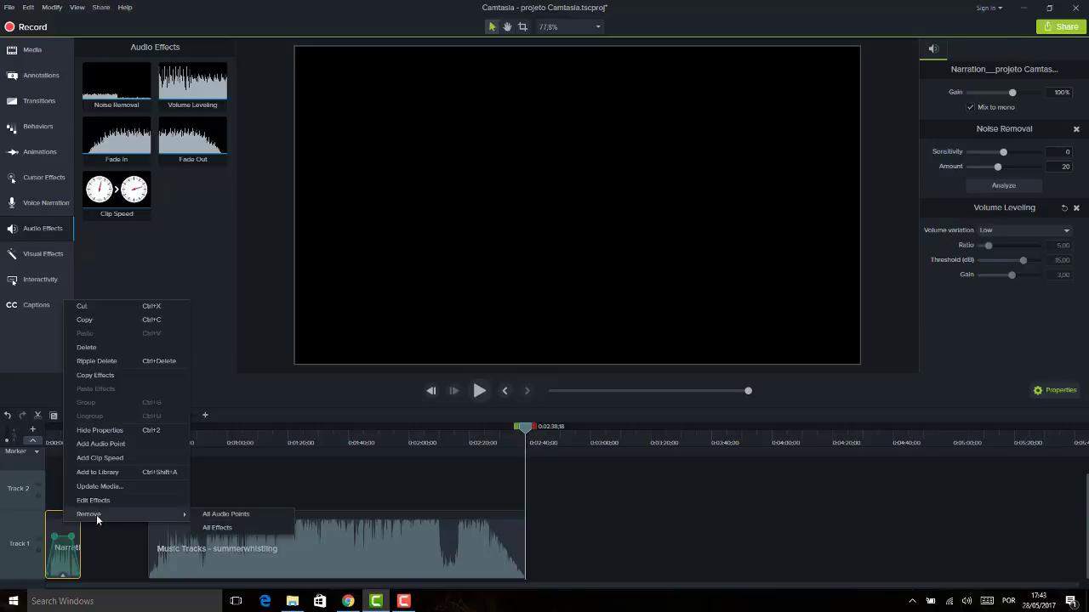
left_click(236, 529)
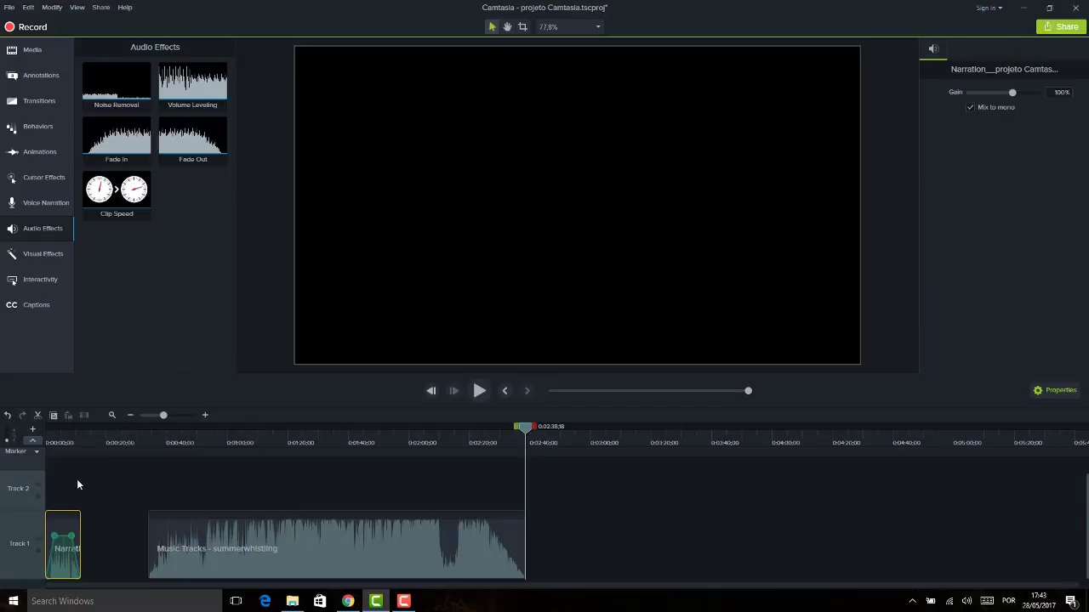
Remove all audio points from the summerwhistling music clip.
left_click(277, 543)
right_click(280, 537)
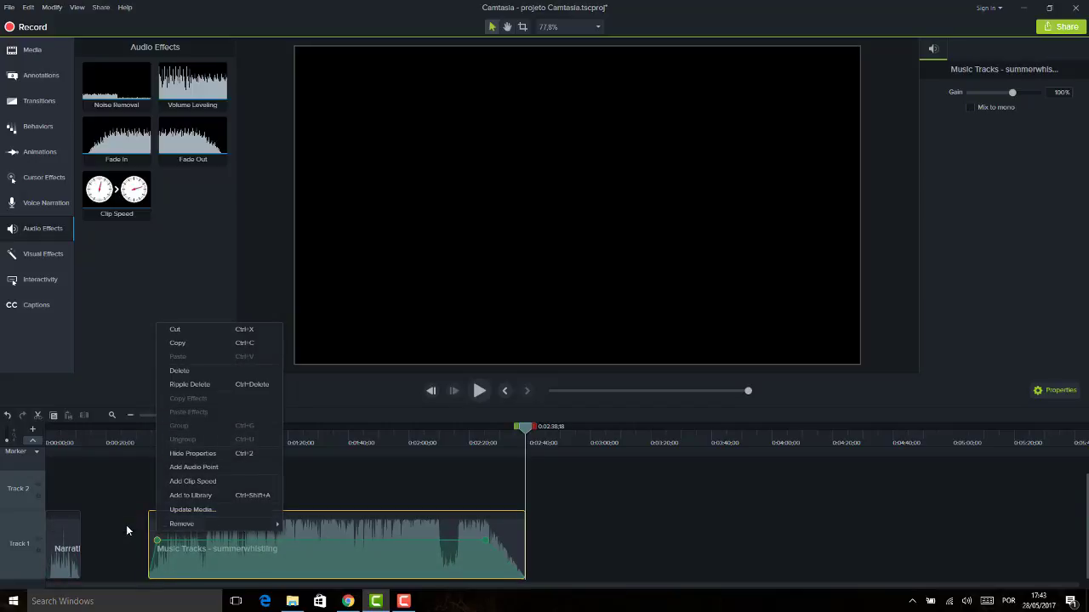
left_click(127, 530)
left_click(70, 538)
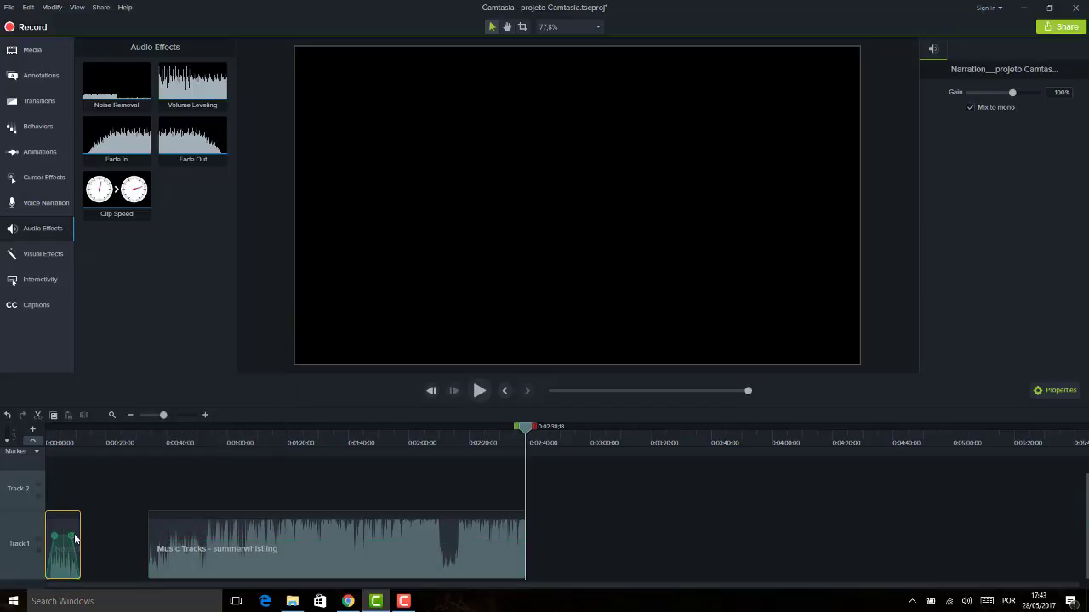
right_click(77, 536)
left_click(207, 533)
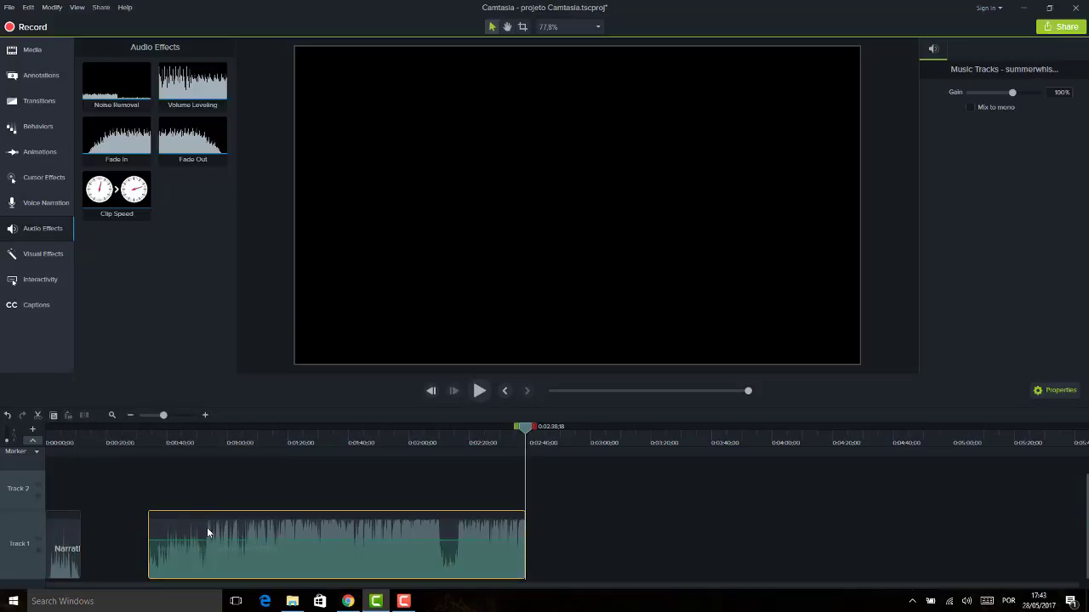
right_click(207, 533)
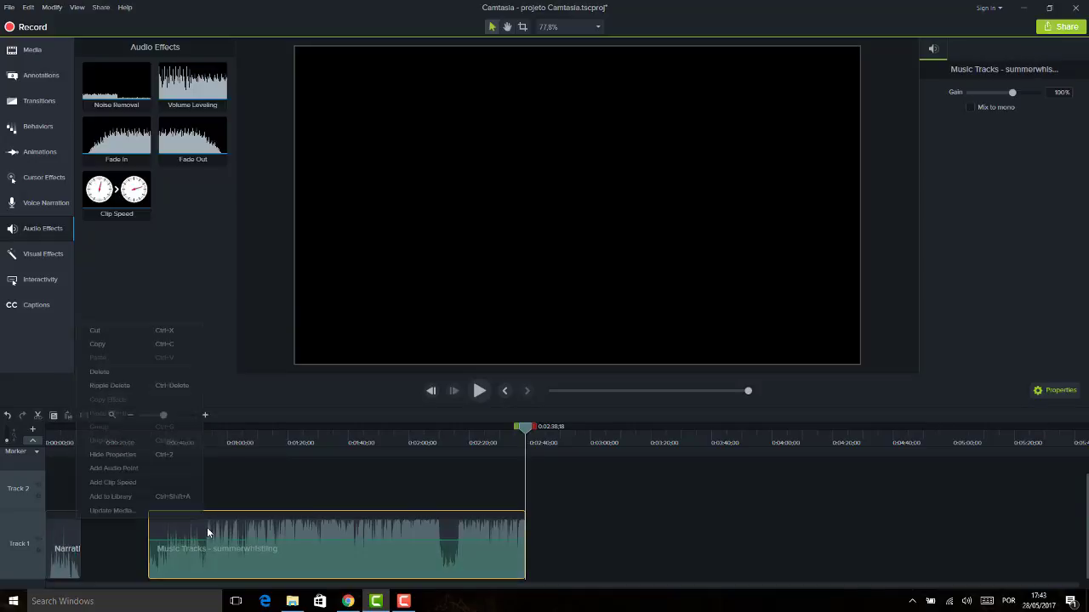
Apply the Clip Speed effect to the narration clip and stretch it to slow the speed to about 0.70x.
left_click(59, 522)
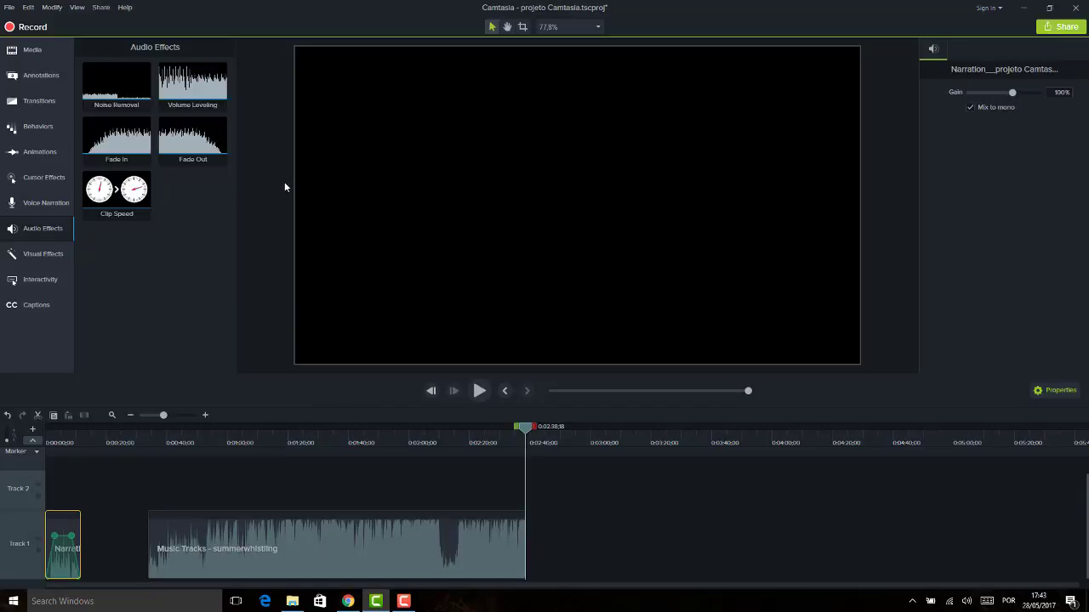
left_click_drag(106, 187, 65, 536)
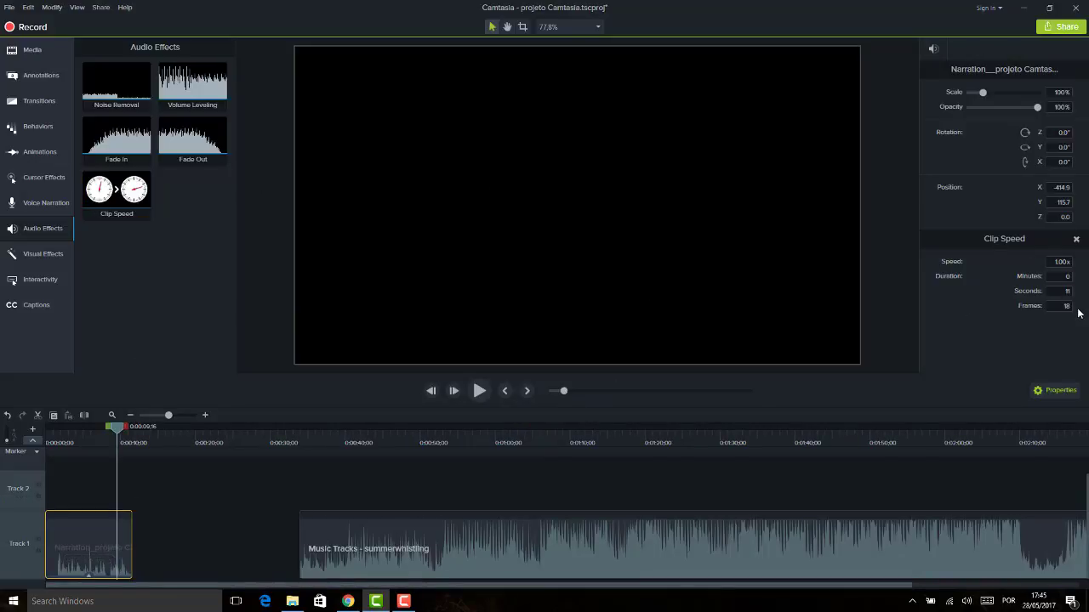
right_click(96, 569)
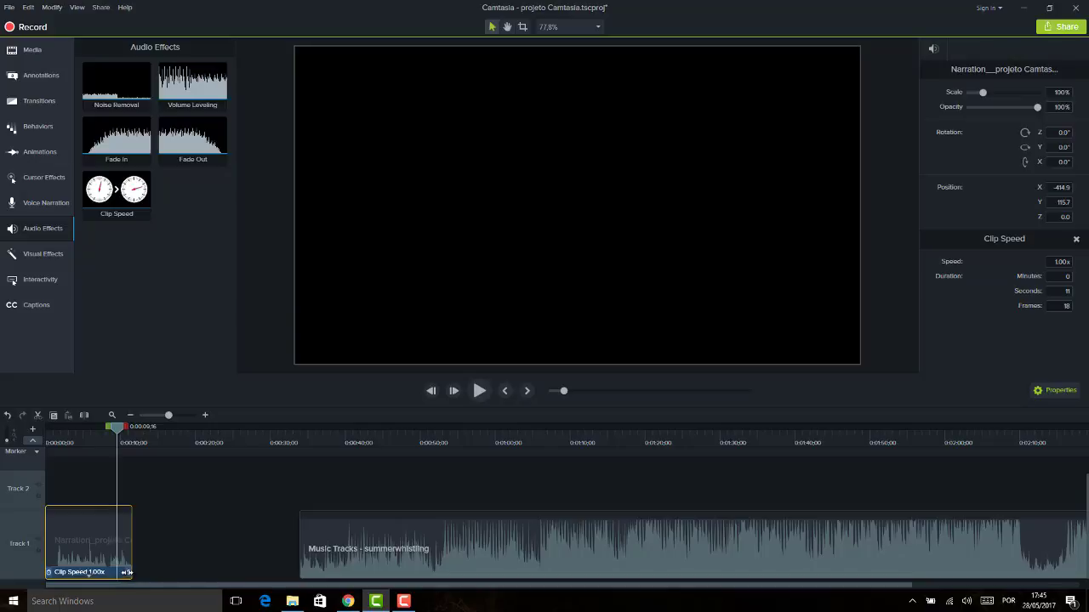
left_click_drag(127, 572, 139, 574)
left_click_drag(145, 574, 166, 574)
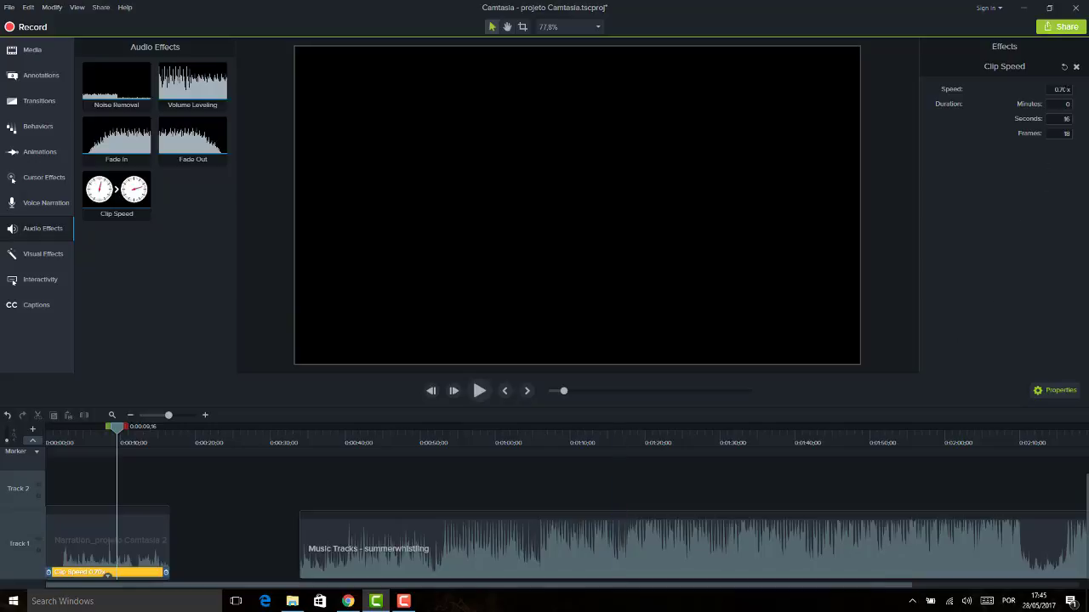
Play the slowed narration clip from the beginning of the timeline for about seven seconds.
left_click_drag(117, 433, 10, 438)
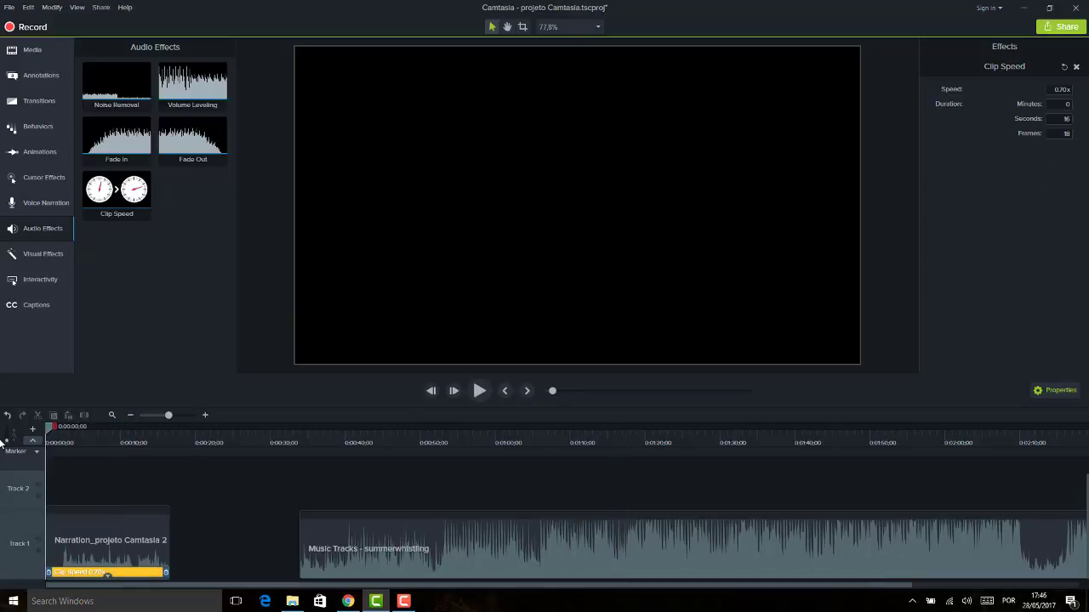
key("space")
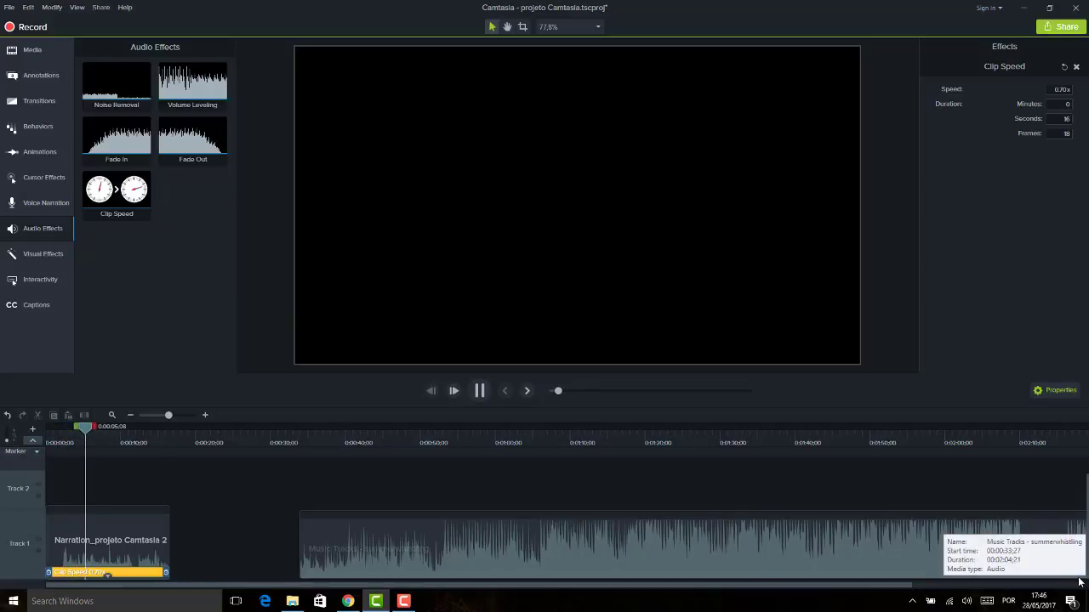
key("space")
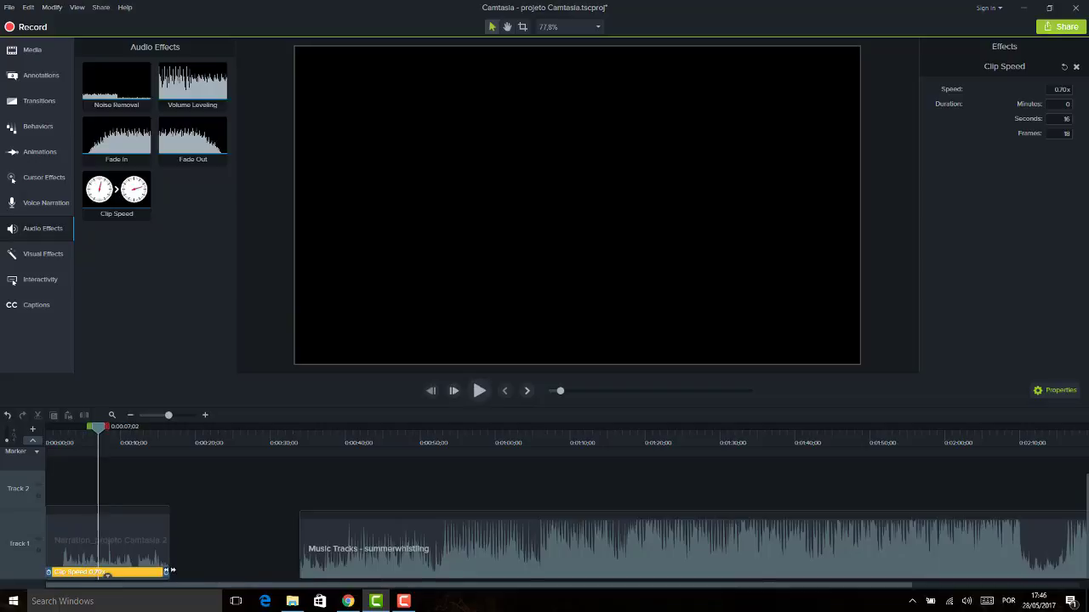
Stretch the narration's Clip Speed further to about 0.50x and play part of the clip.
left_click_drag(167, 572, 219, 574)
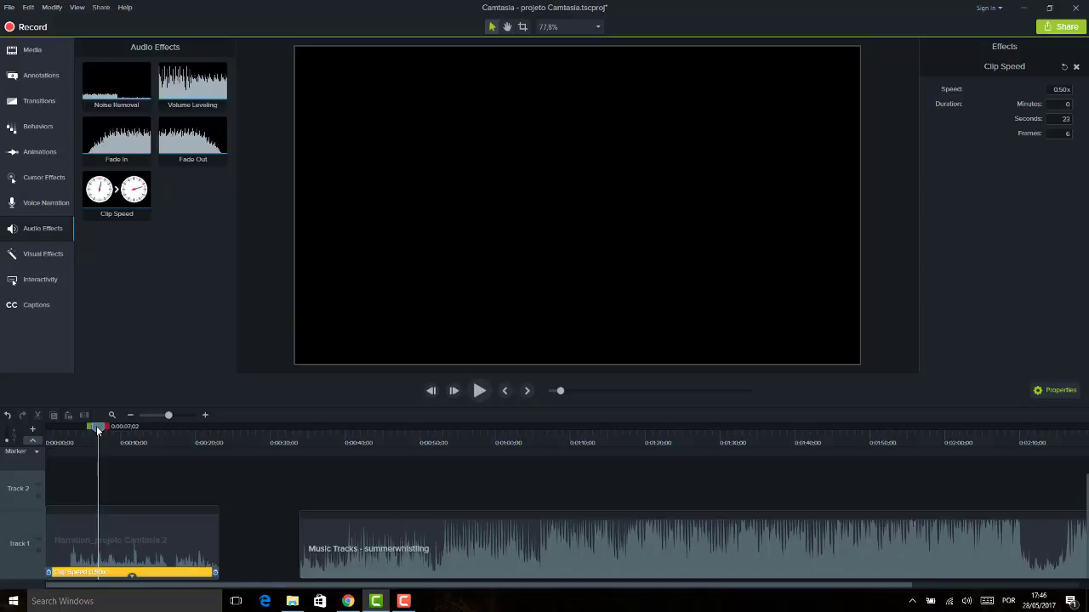
left_click_drag(96, 425, 72, 429)
key("space")
Shorten the narration to about 6 seconds at 1.91x clip speed, play it, and return the playhead to the start.
left_click_drag(213, 579, 89, 574)
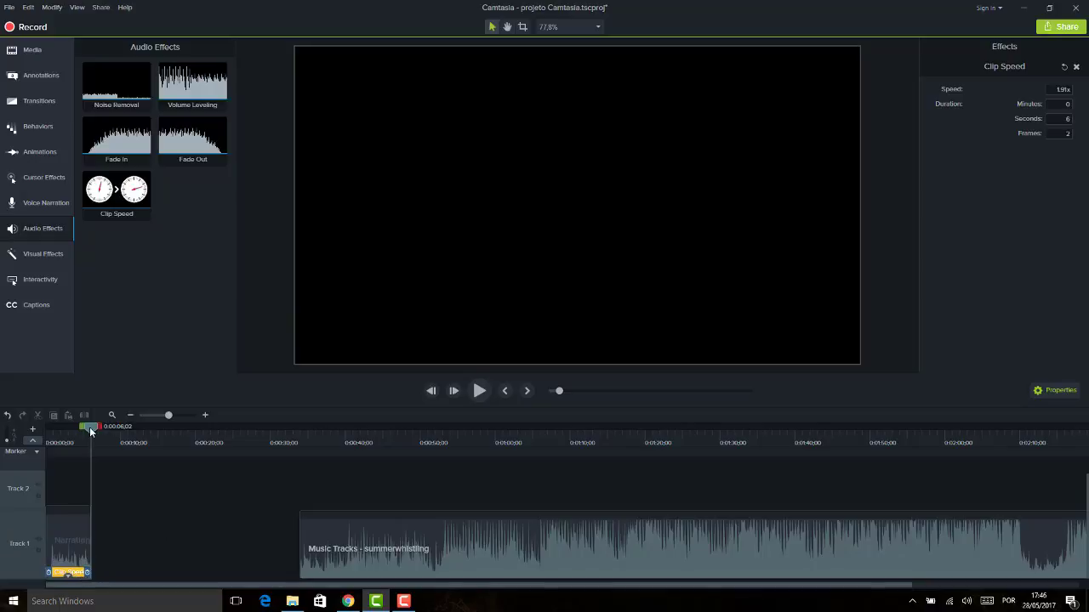
key("space")
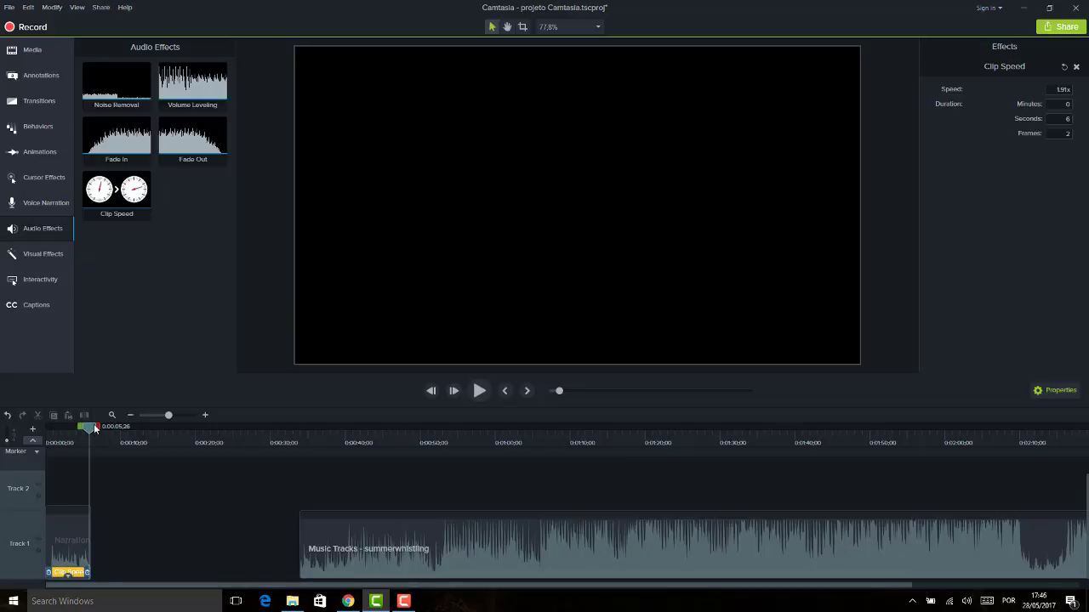
left_click_drag(95, 428, 31, 432)
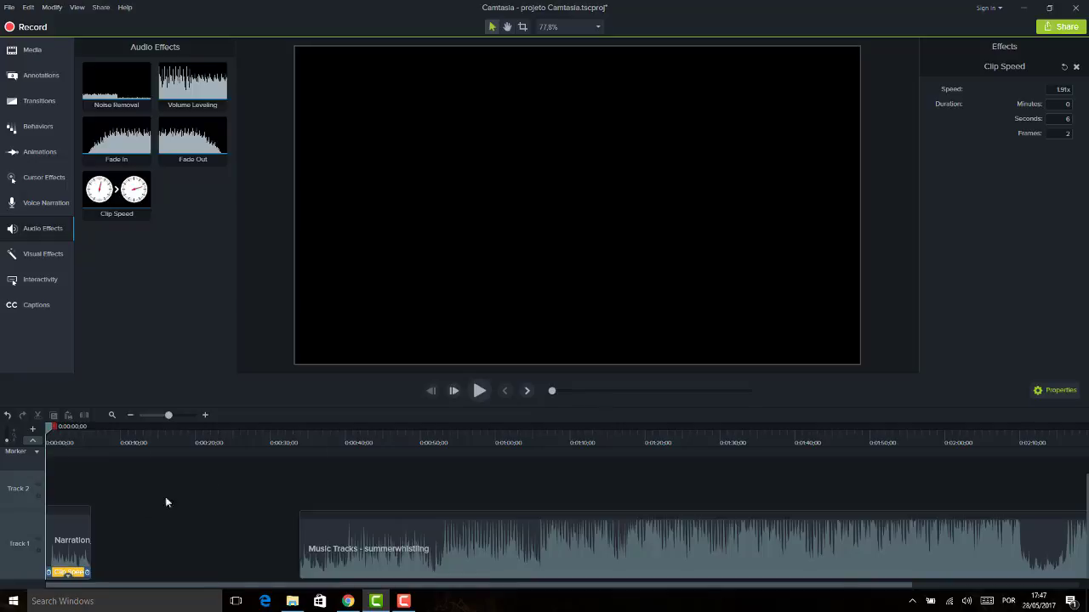
left_click(77, 531)
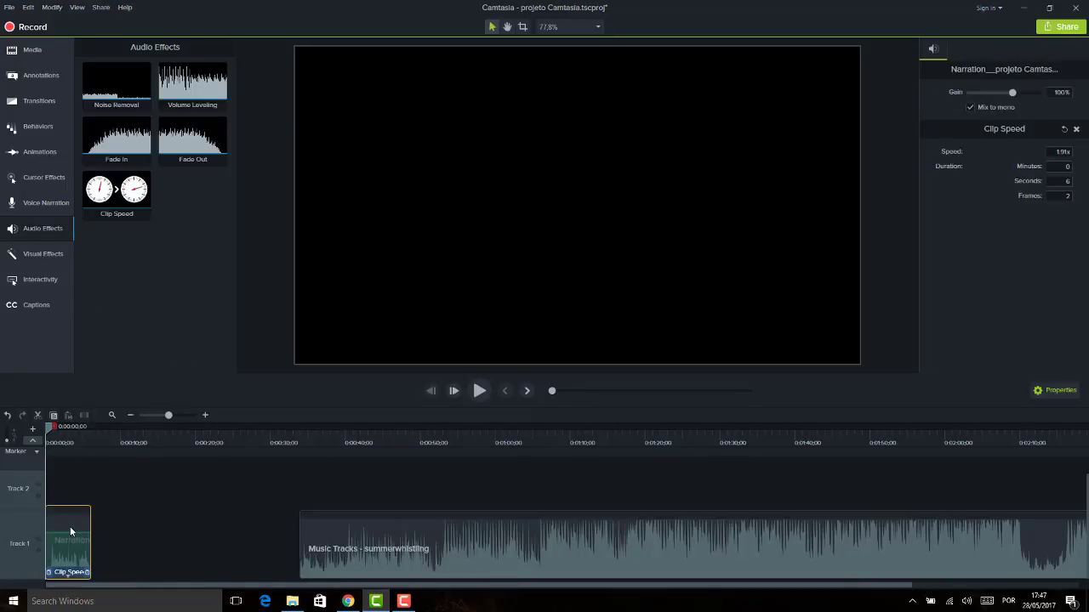
right_click(71, 528)
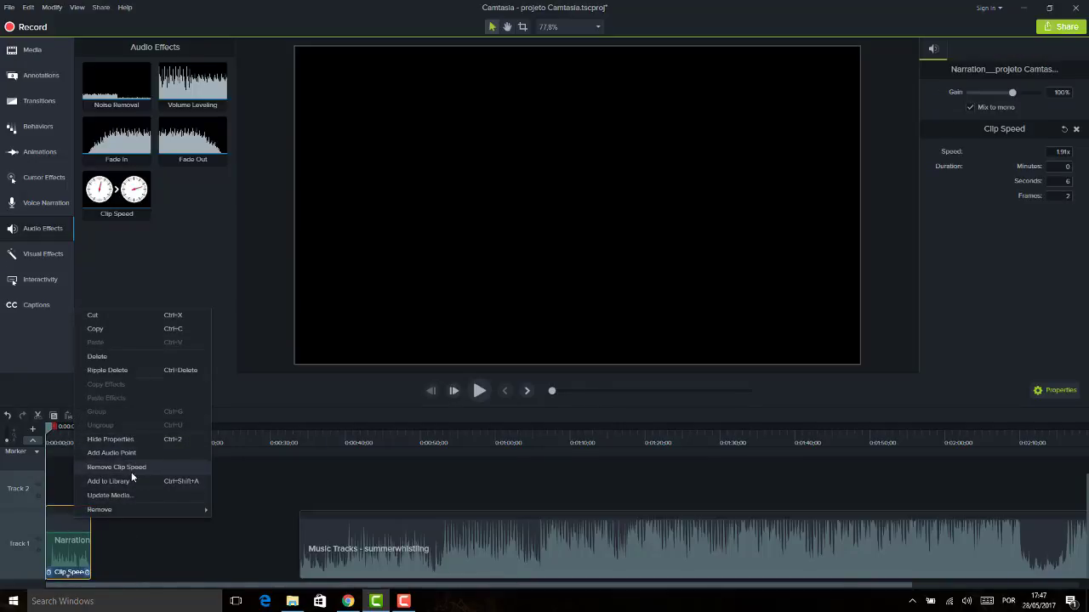
mouse_move(126, 509)
left_click(66, 538)
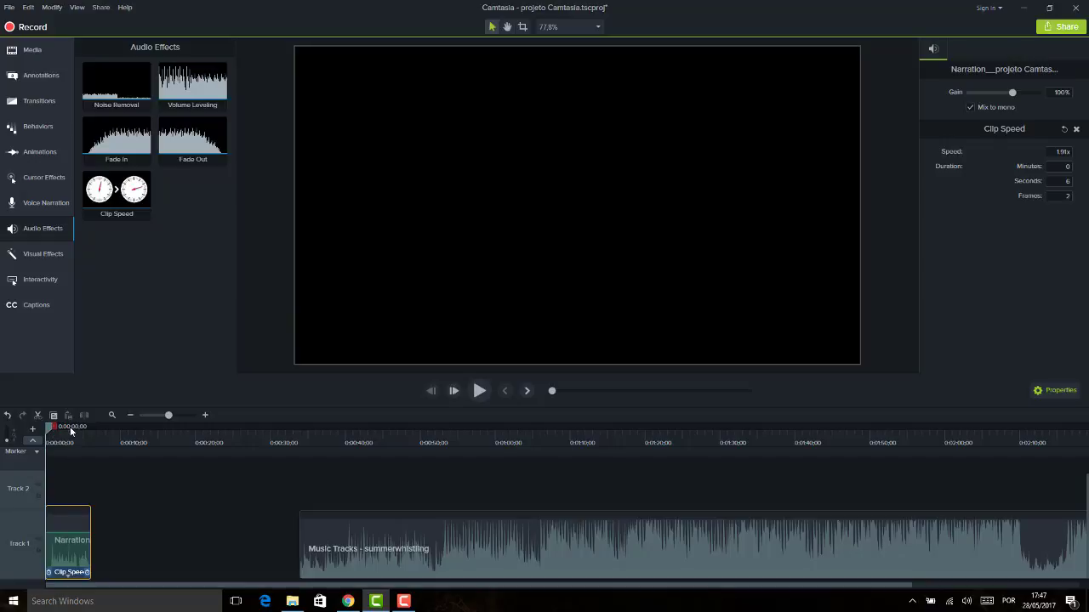
Play the opening of the sped-up narration and stretch the clip to slow its speed to about 0.61x.
key("space")
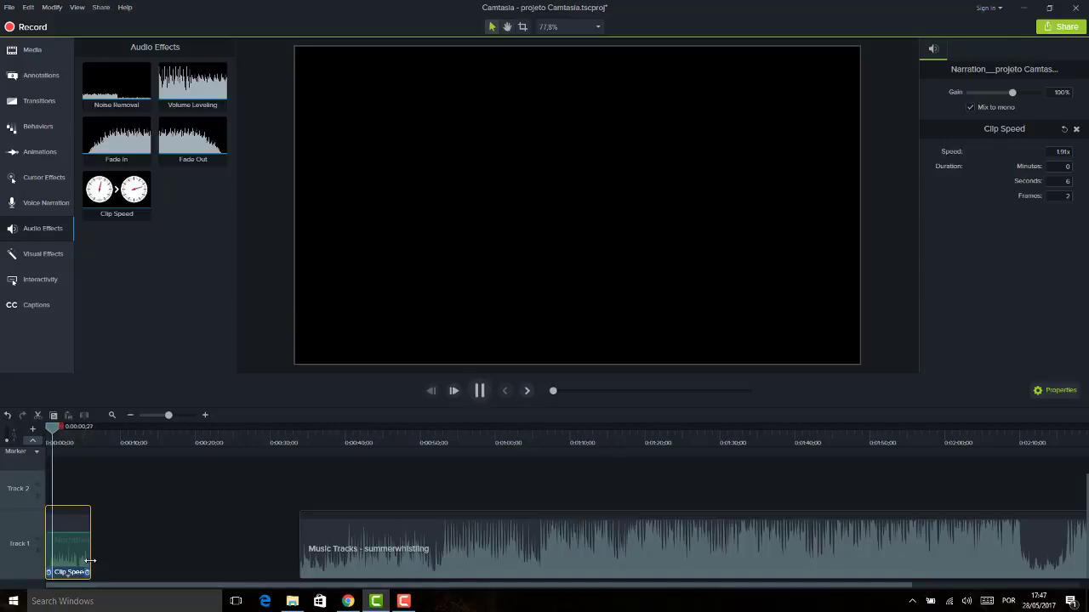
key("space")
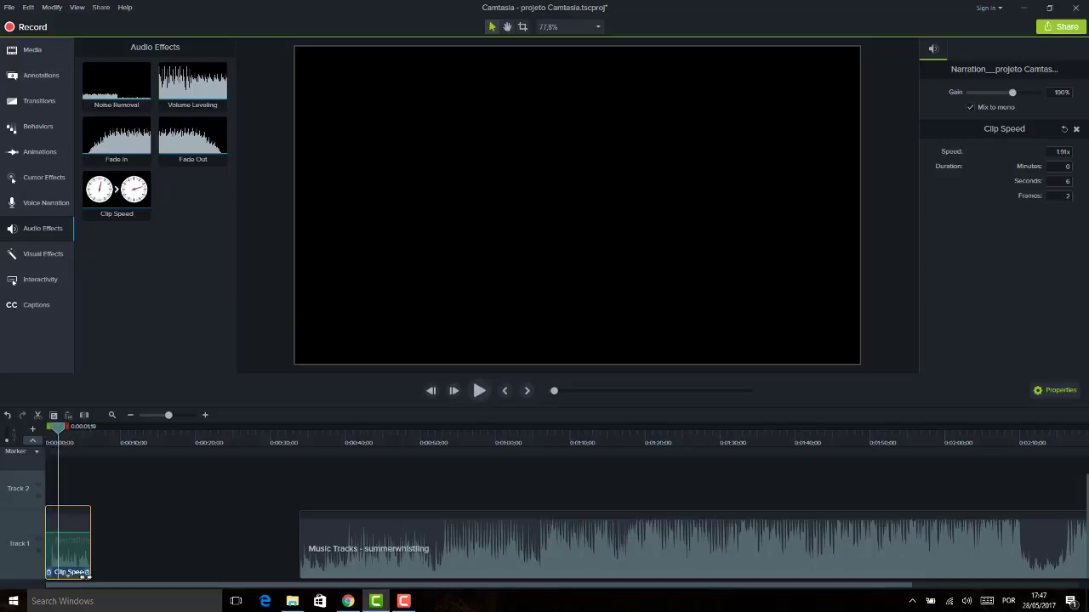
left_click_drag(88, 574, 185, 576)
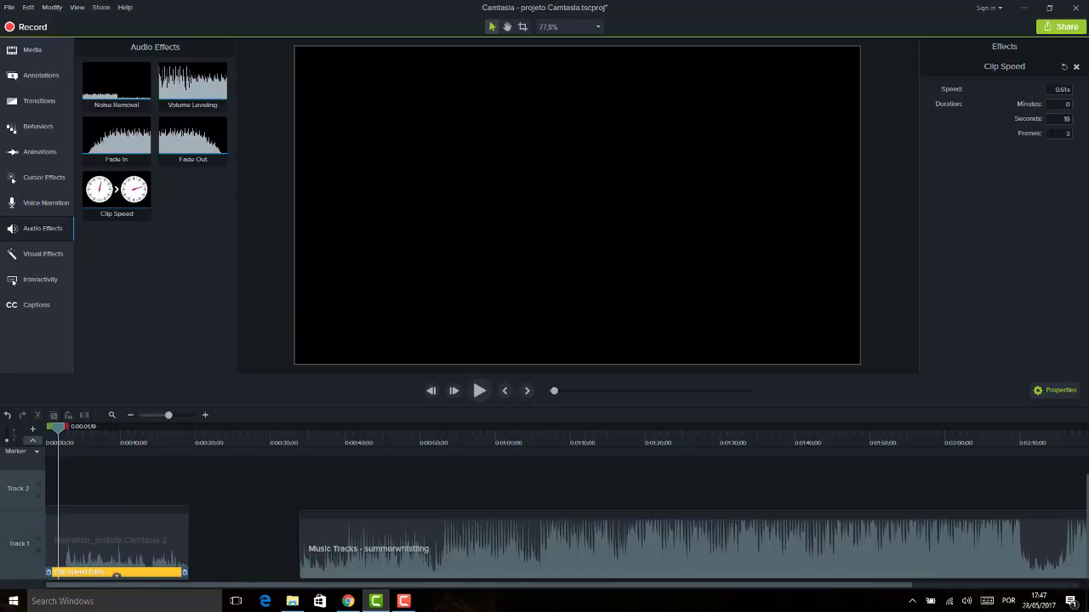
Try setting the narration's clip speed to 100x and undo the change.
left_click(1070, 90)
left_click(1064, 89)
type("100x")
key("Return")
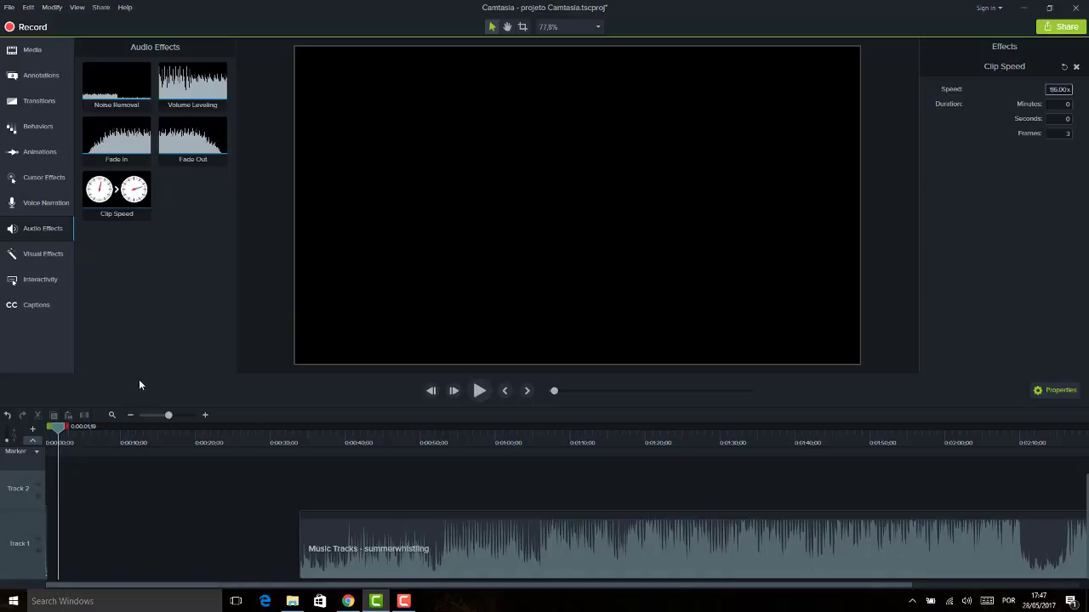
key("ctrl+z")
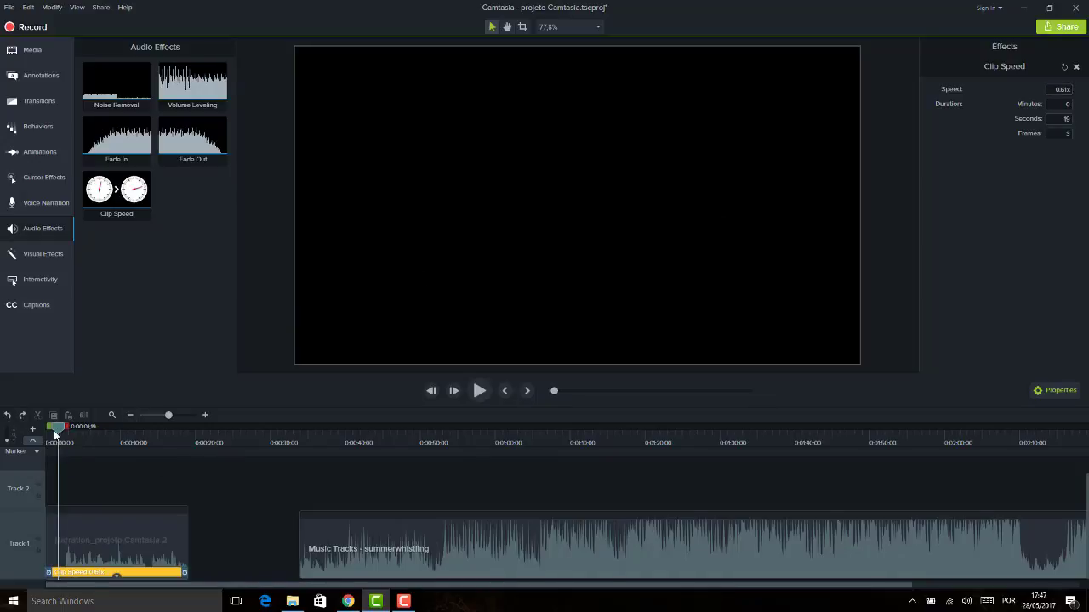
Remove all effects, including Clip Speed, from the narration clip and play a short part of it.
right_click(107, 557)
mouse_move(140, 547)
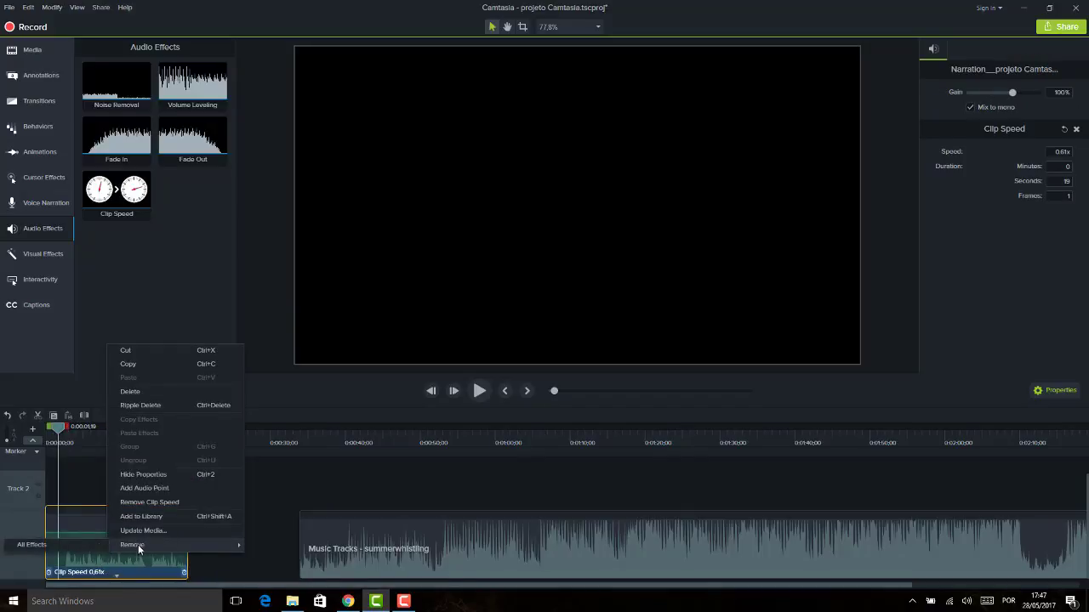
left_click(63, 541)
key("space")
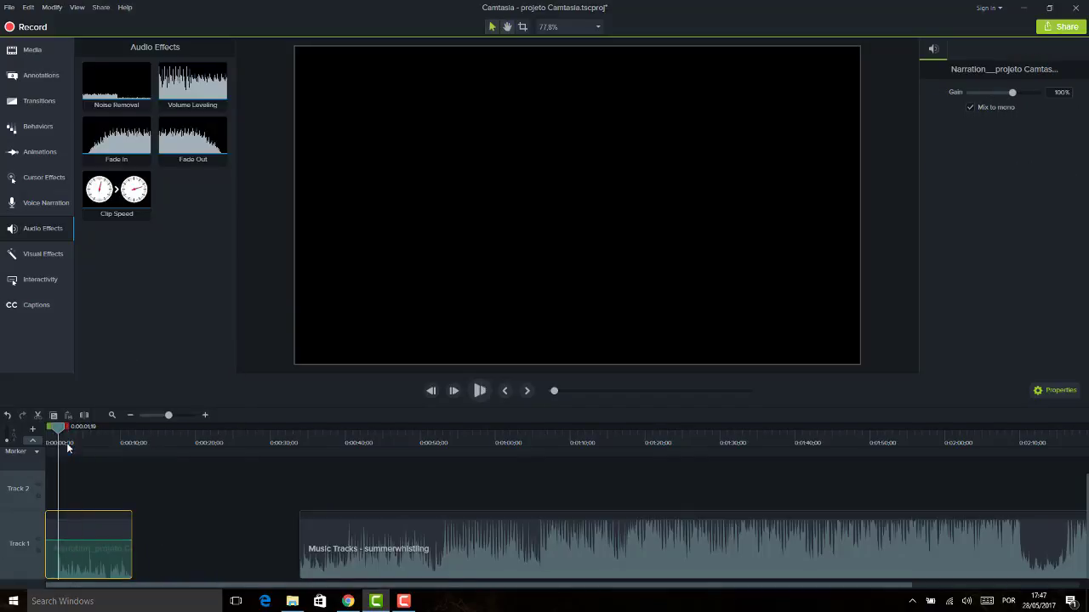
key("space")
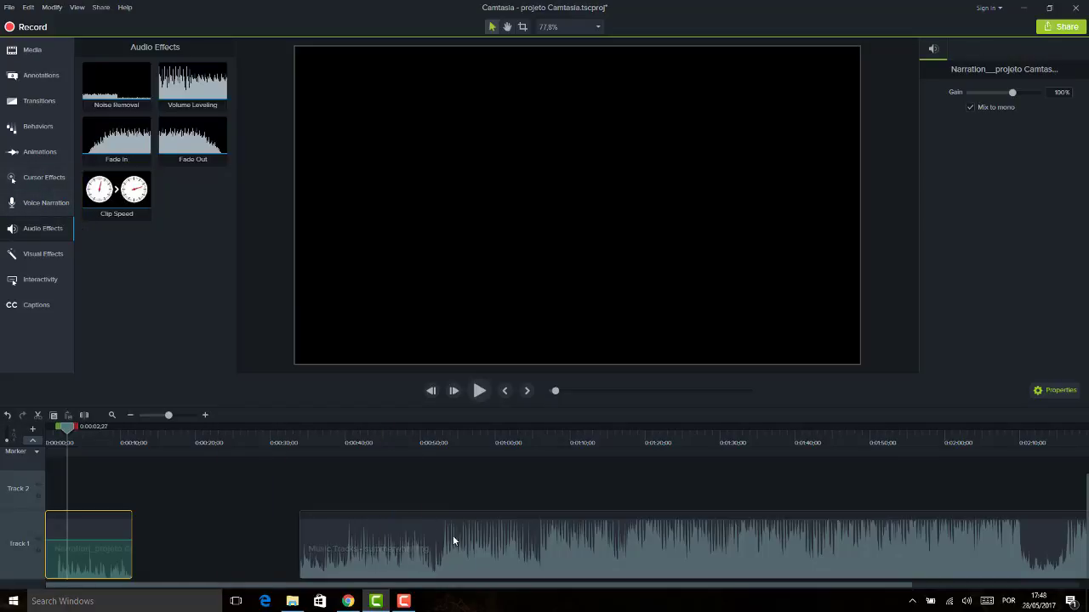
Move the music clip earlier to start at about 0:15 and place the playhead at about 0:13, just before it.
left_click_drag(407, 527, 321, 528)
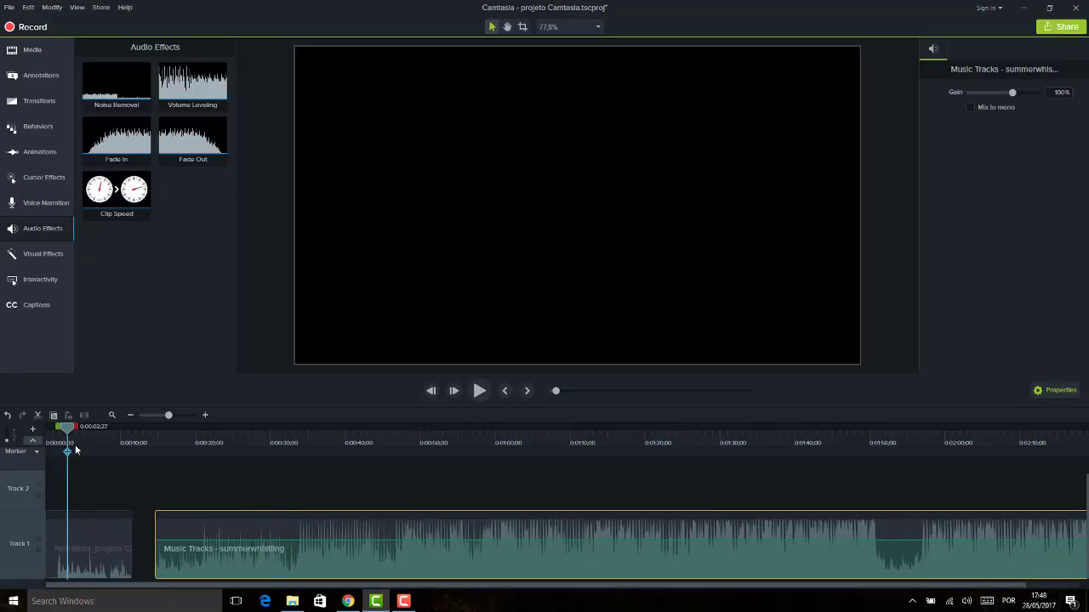
left_click_drag(76, 450, 144, 436)
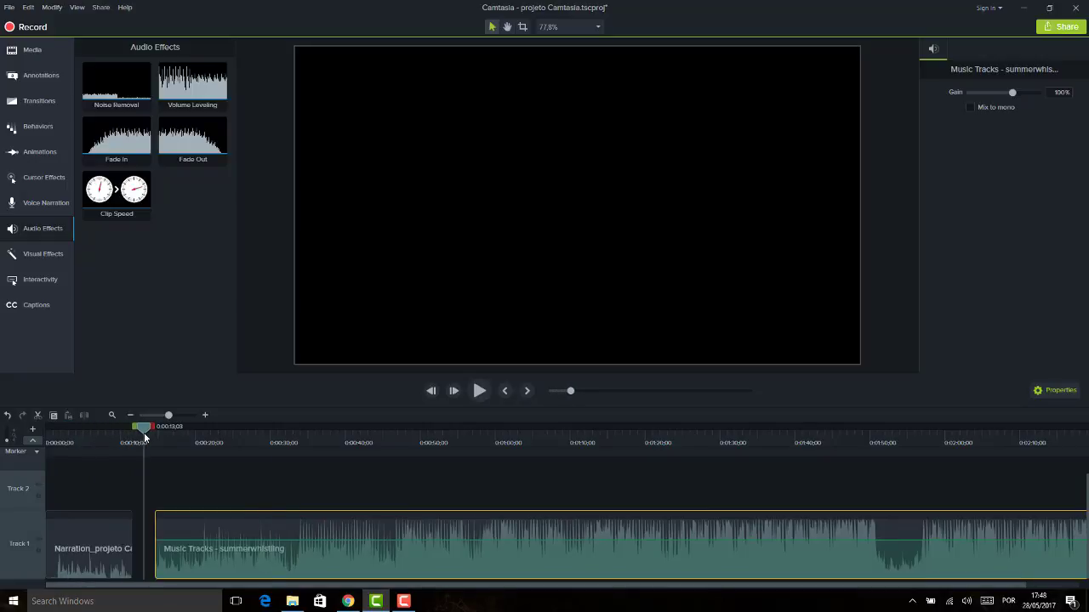